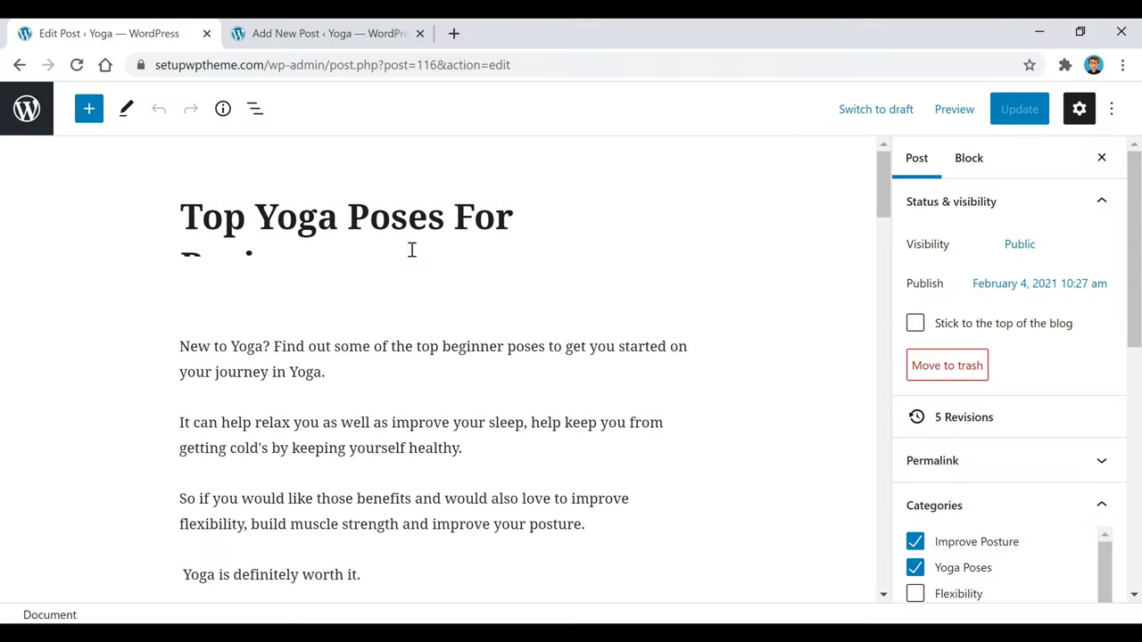
# - Add a Paragraph block between the first two intro paragraphs, typing and clearing test text
pyautogui.click(383, 229)
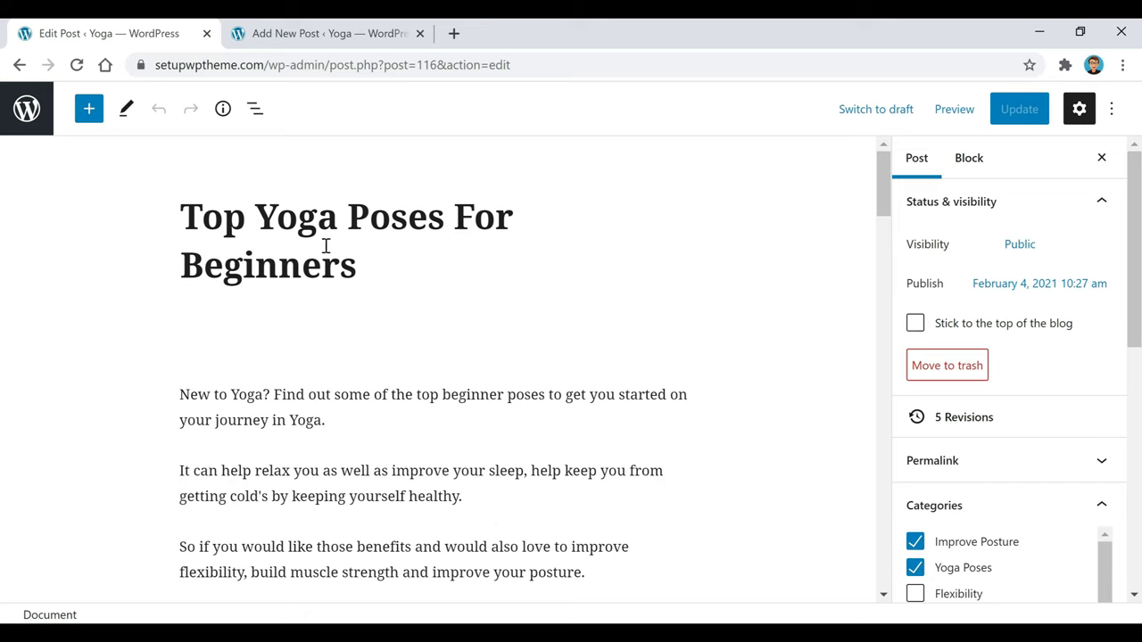
pyautogui.scroll(-2, 485, 248)
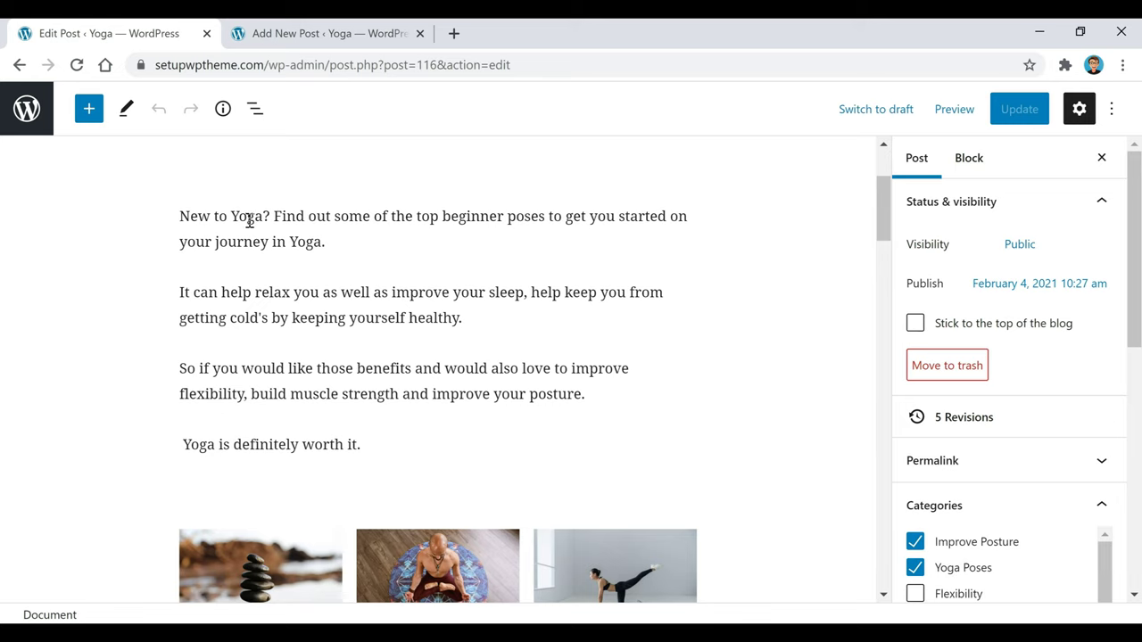
pyautogui.click(377, 243)
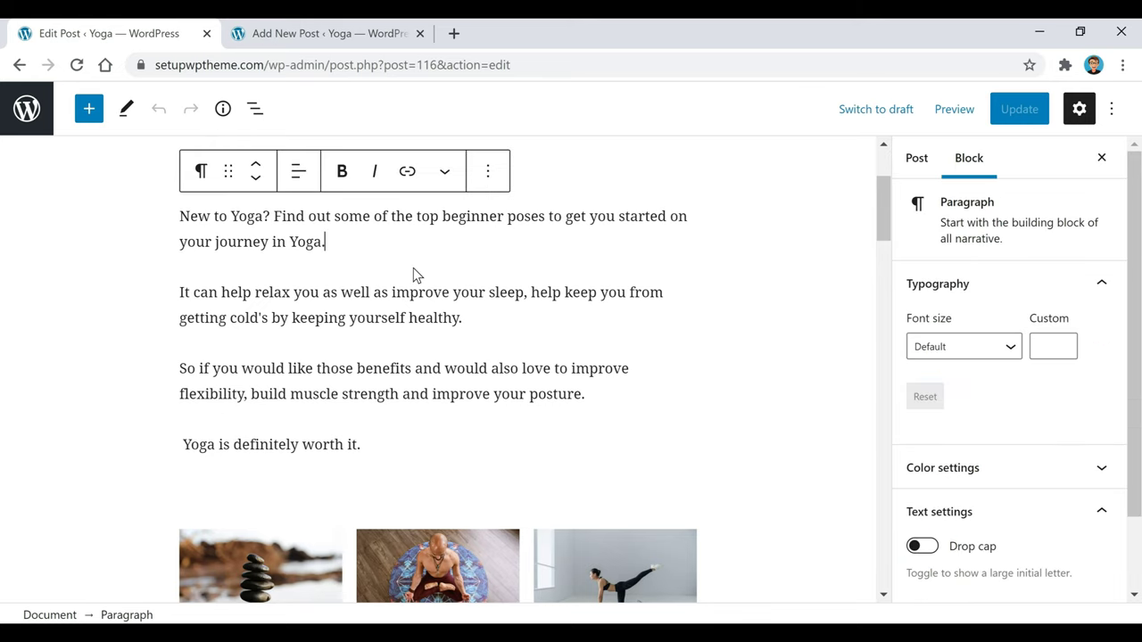
pyautogui.moveTo(439, 272)
pyautogui.click(439, 271)
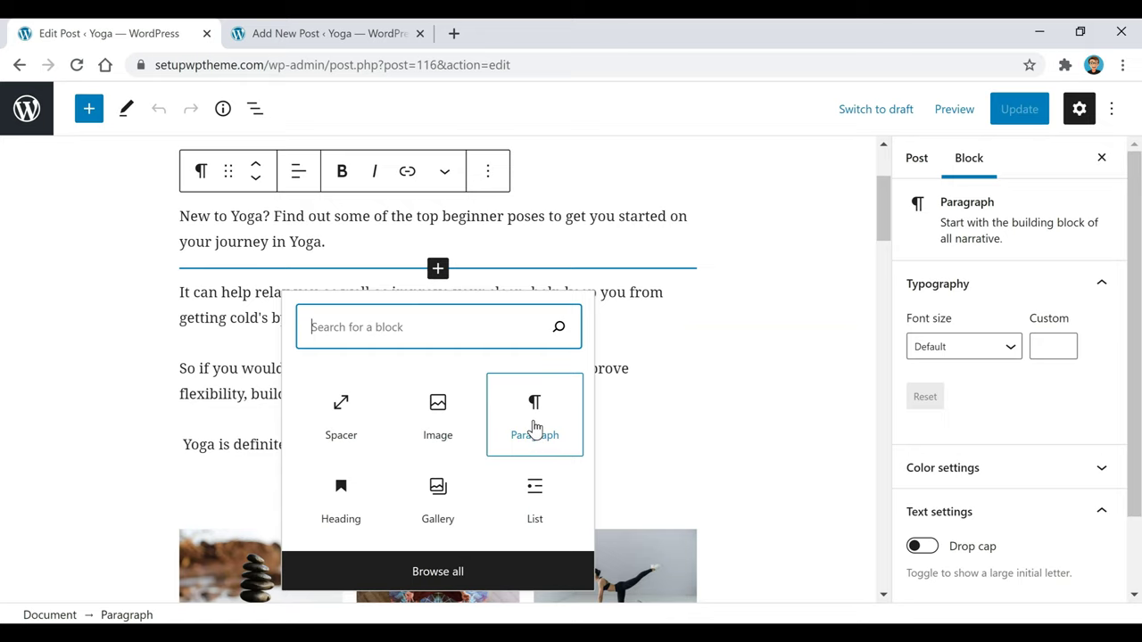
pyautogui.click(535, 428)
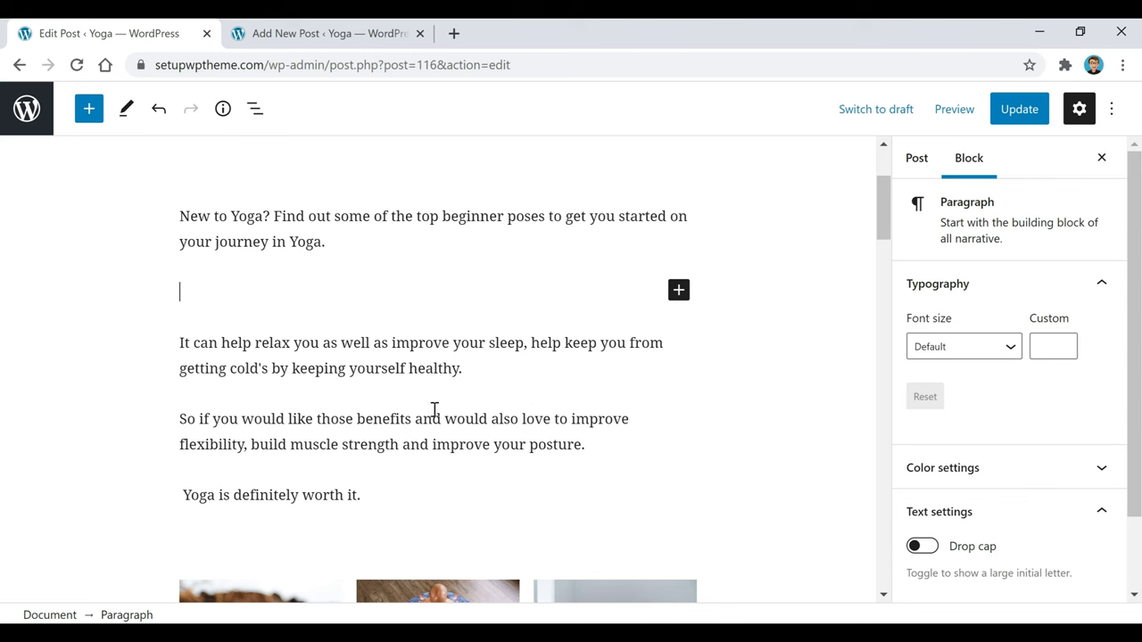
pyautogui.write('hghgf')
pyautogui.hotkey('ctrl', 'a')
pyautogui.press('BackSpace')
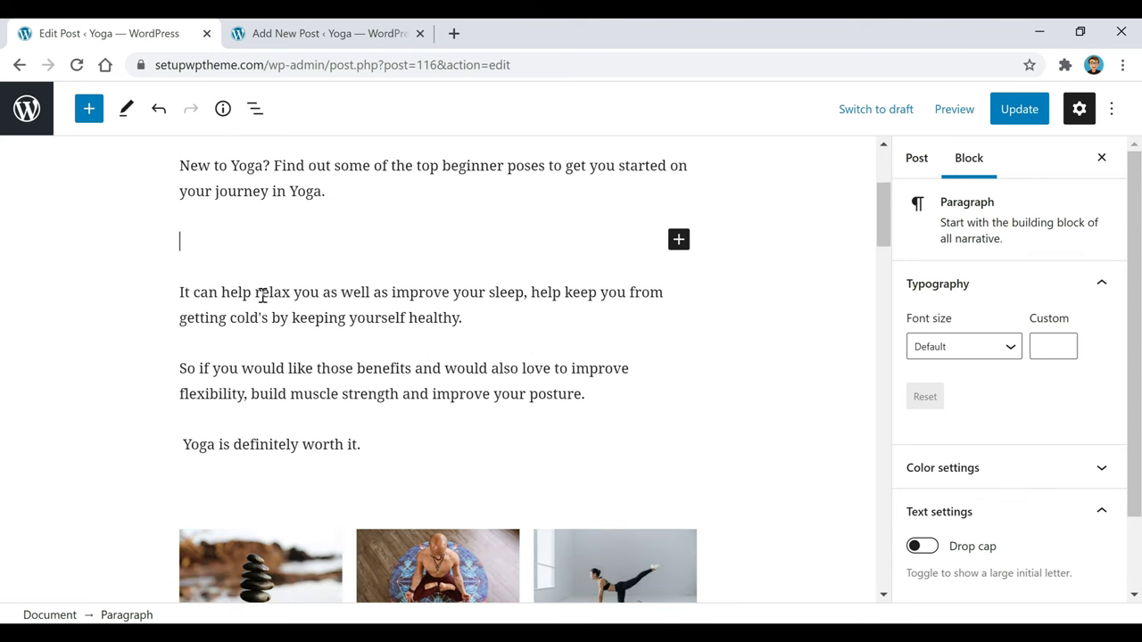
pyautogui.scroll(-3, 446, 339)
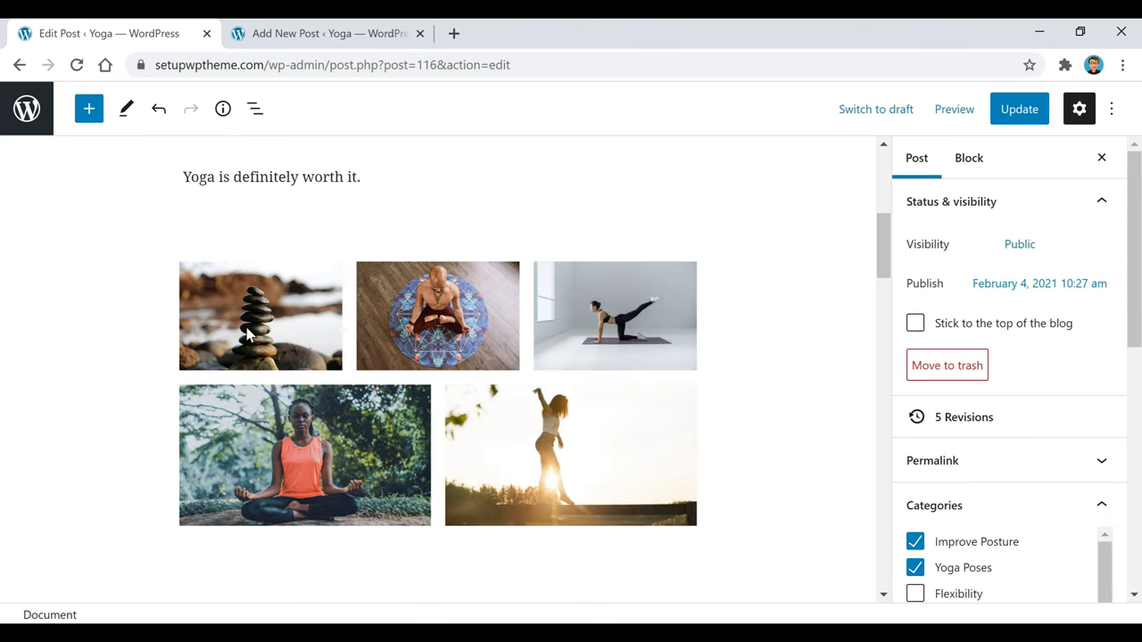
# - Add an empty Gallery block below the spacer under 'Yoga is definitely worth it.'
pyautogui.click(479, 251)
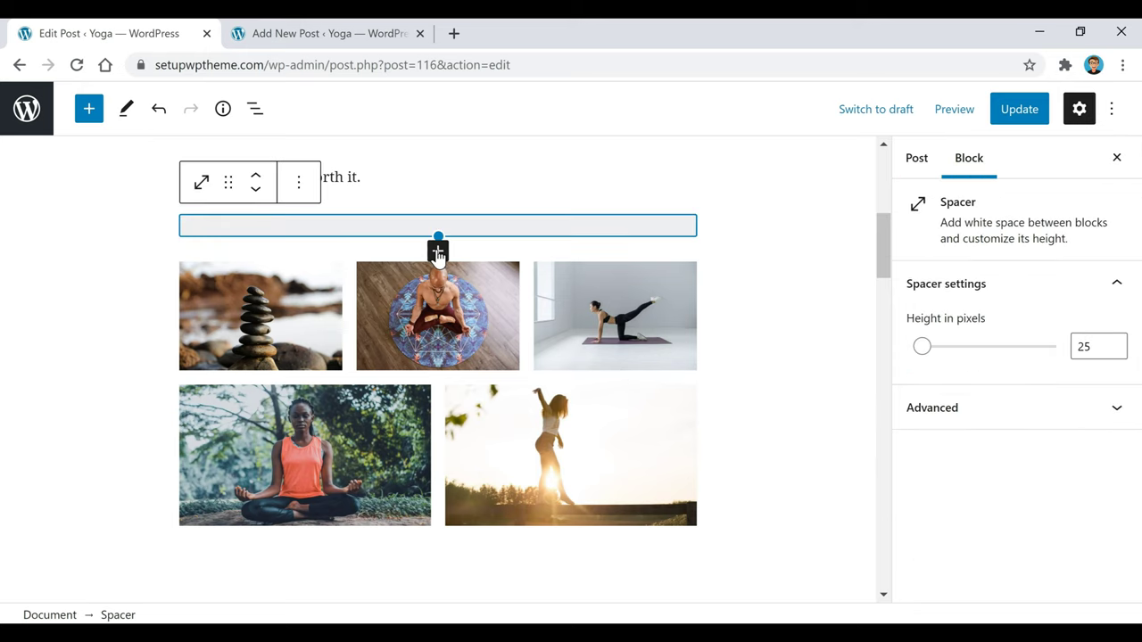
pyautogui.click(438, 253)
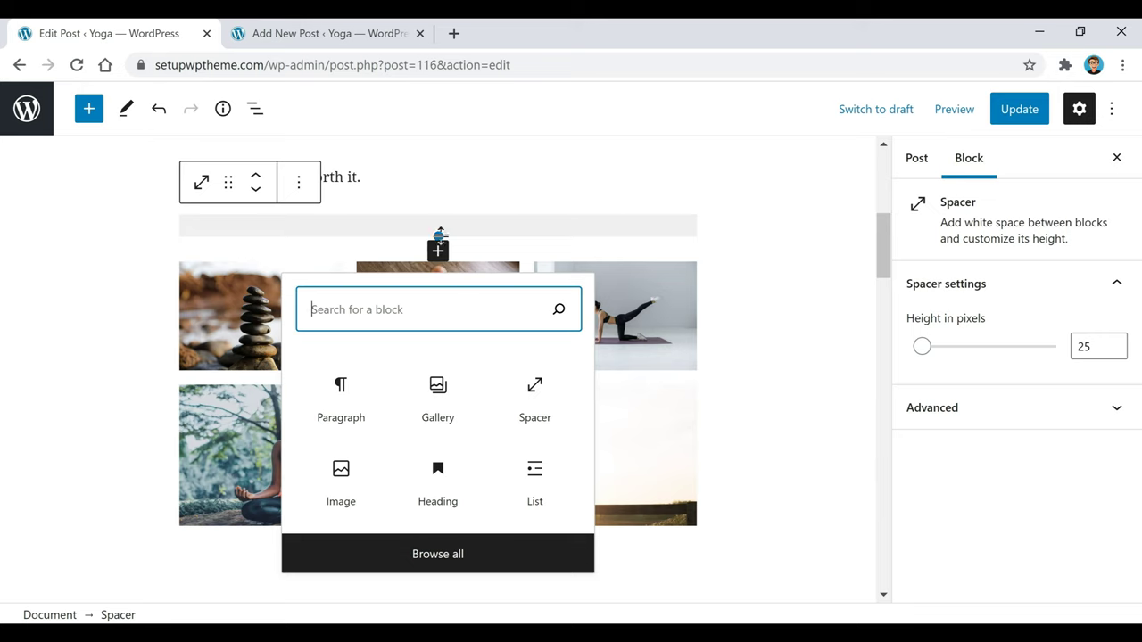
pyautogui.click(444, 407)
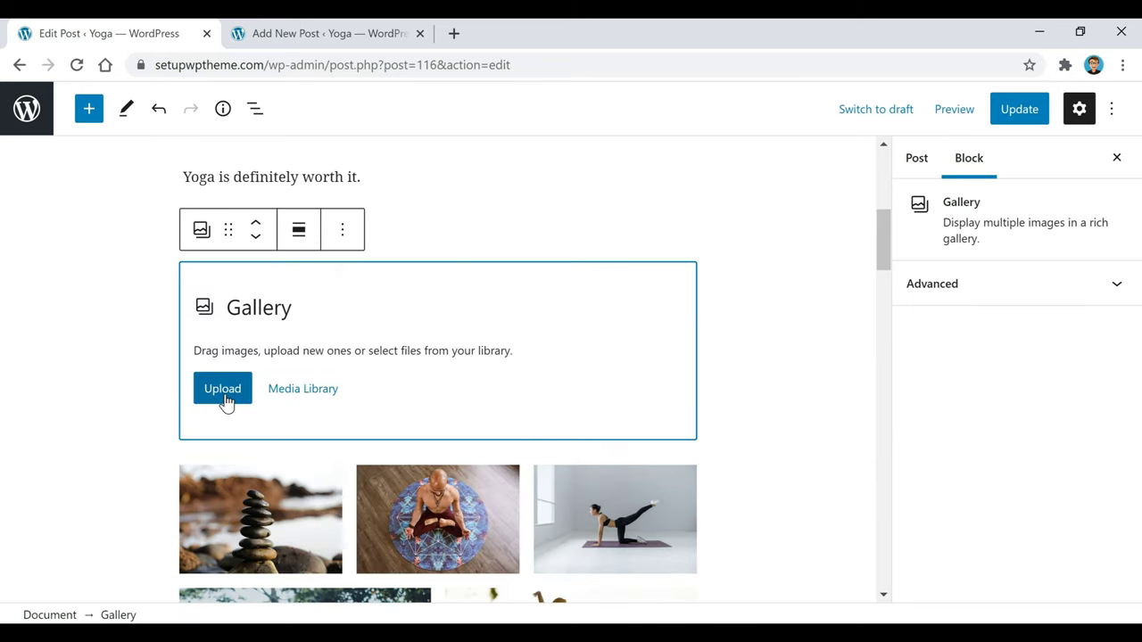
# - Fill the gallery with the forward-bend, push-up and mat-rolling photos from the Media Library
pyautogui.click(326, 403)
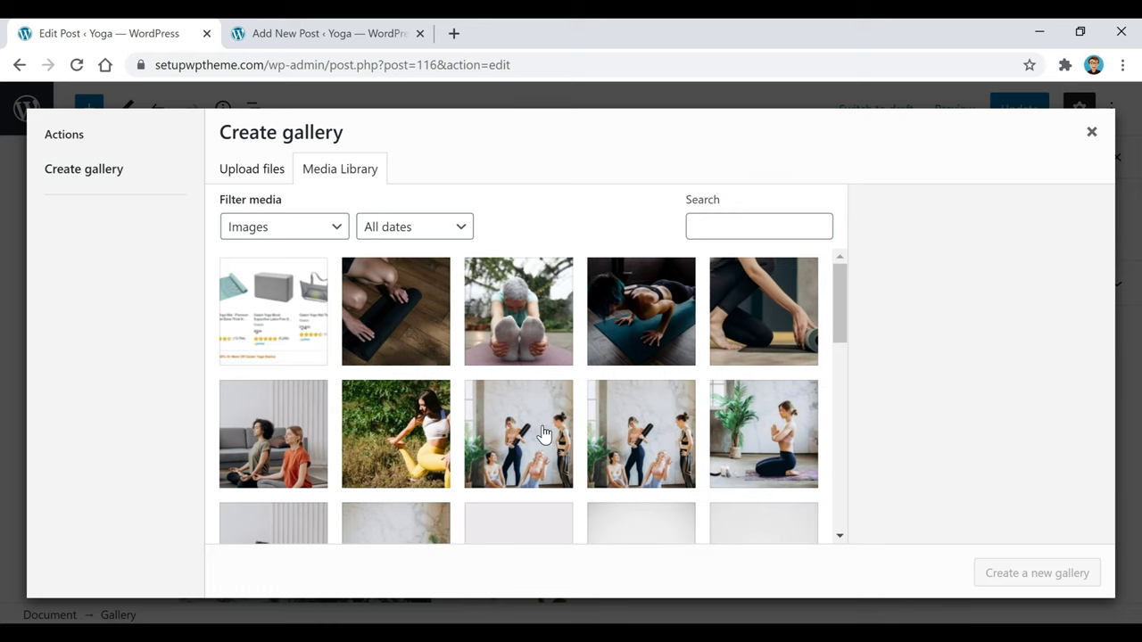
pyautogui.click(546, 306)
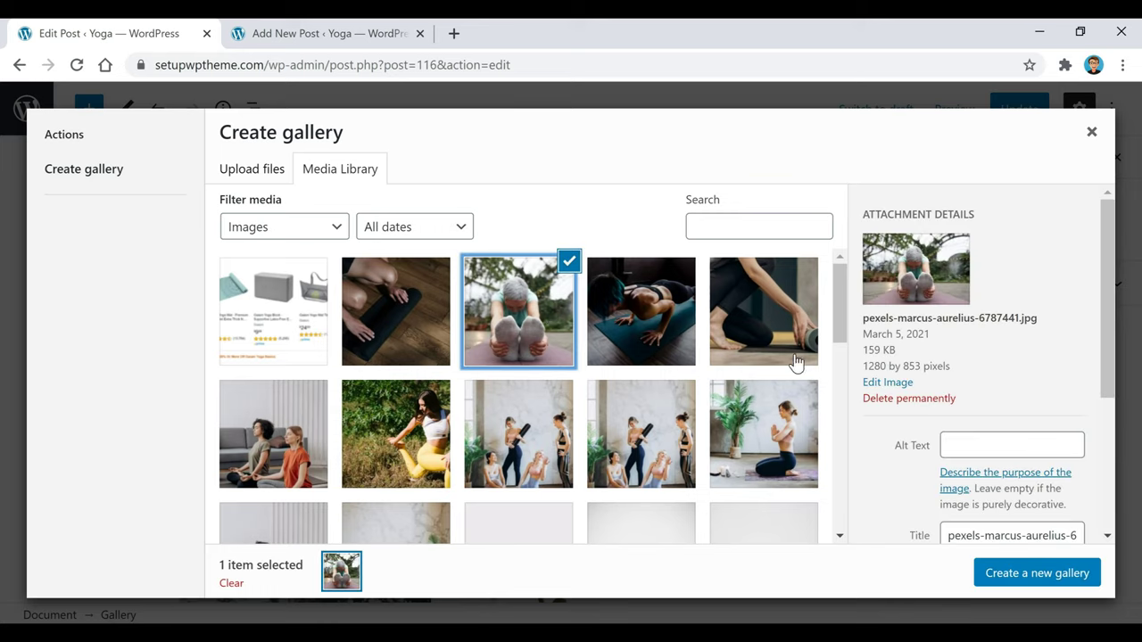
pyautogui.click(624, 321)
pyautogui.click(737, 339)
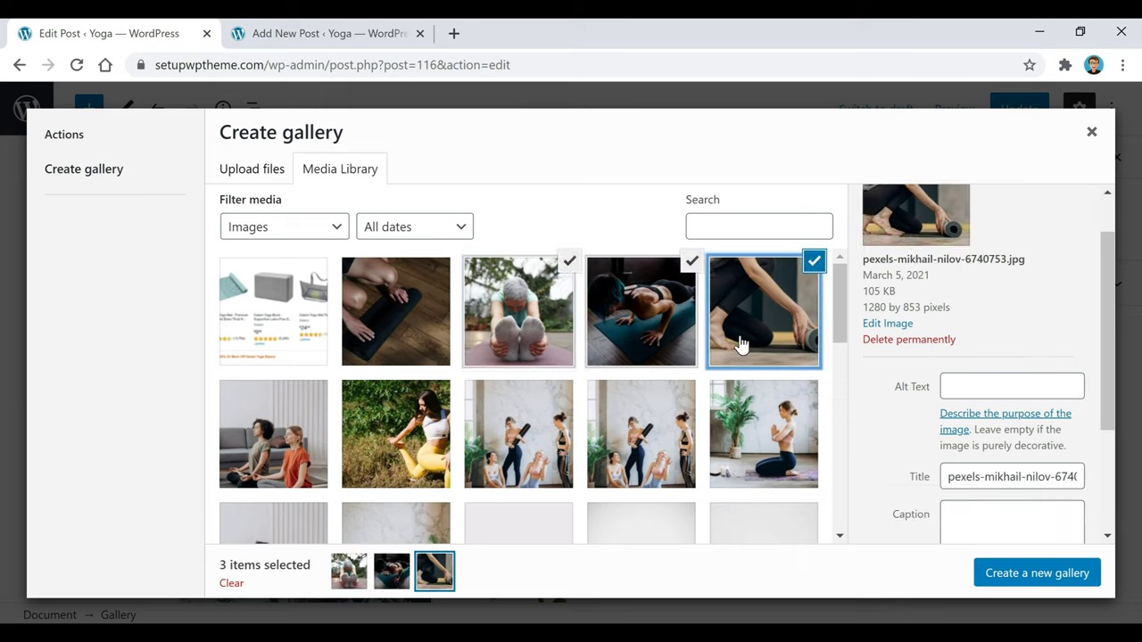
pyautogui.click(1032, 579)
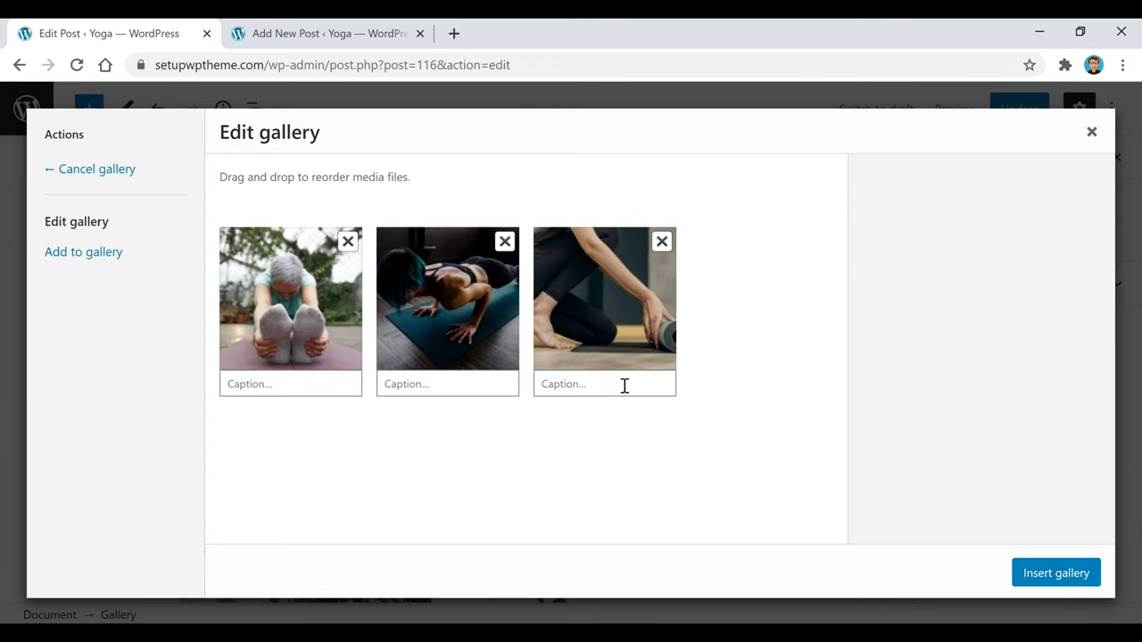
pyautogui.click(1053, 580)
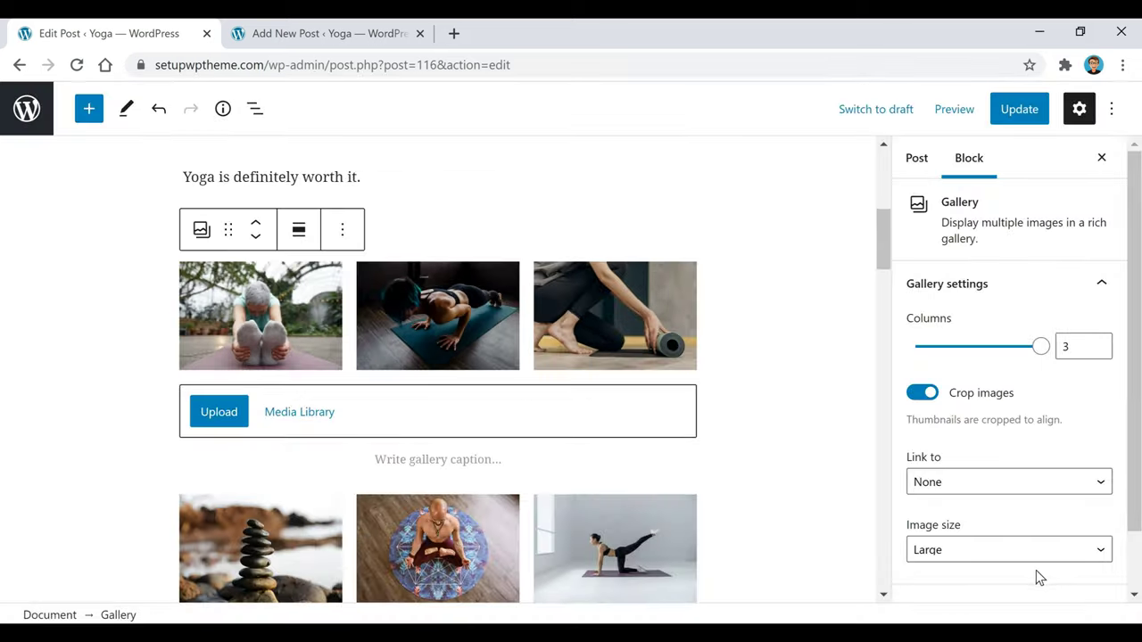
# - Set the new gallery's image links to Attachment Page
pyautogui.click(654, 332)
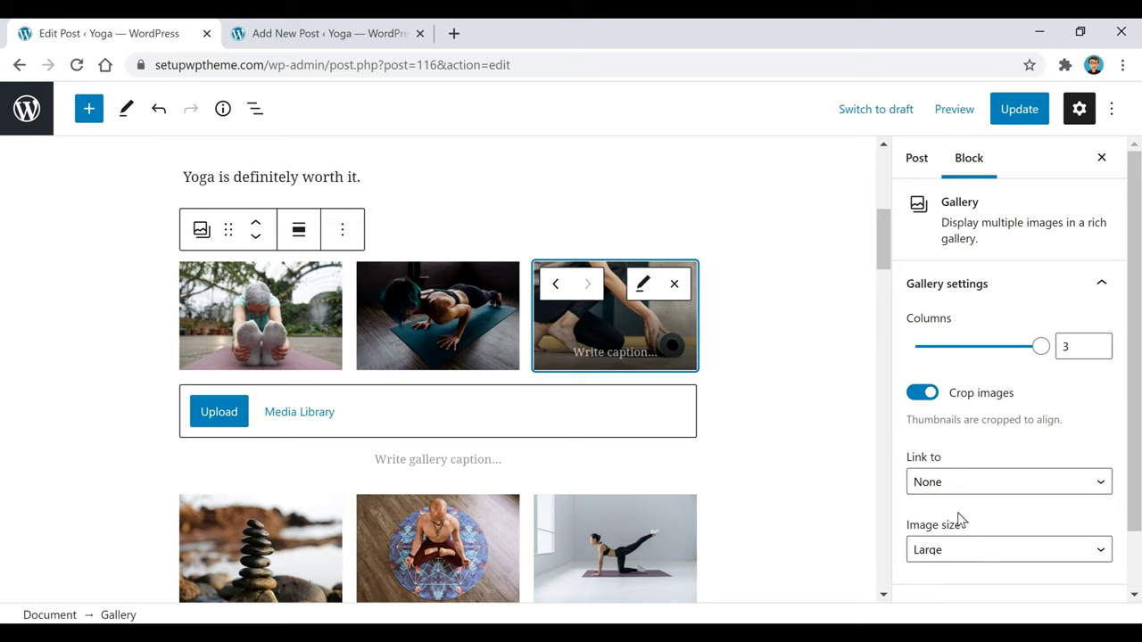
pyautogui.click(956, 487)
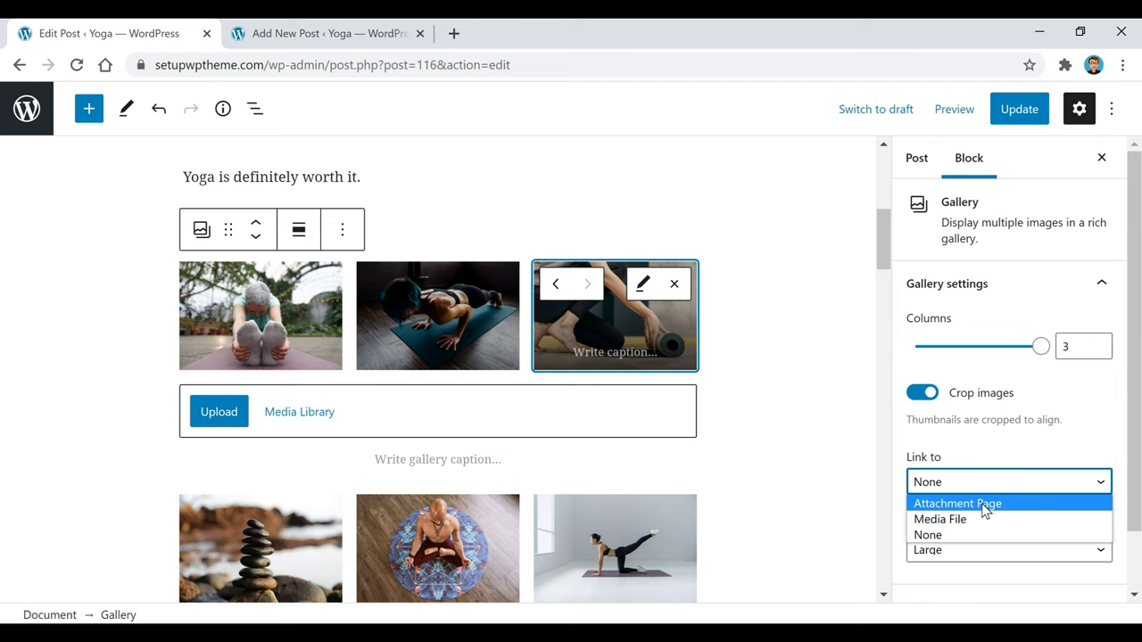
pyautogui.click(981, 504)
# - Start replacing the third gallery photo via Insert from URL, then deselect the gallery
pyautogui.click(651, 293)
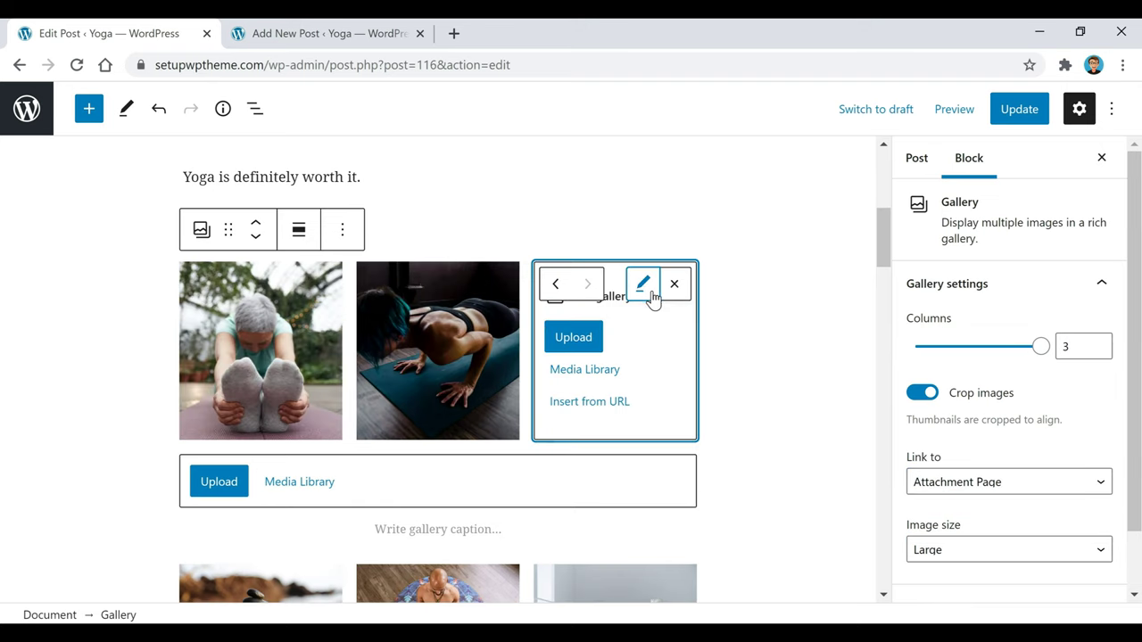
pyautogui.click(608, 417)
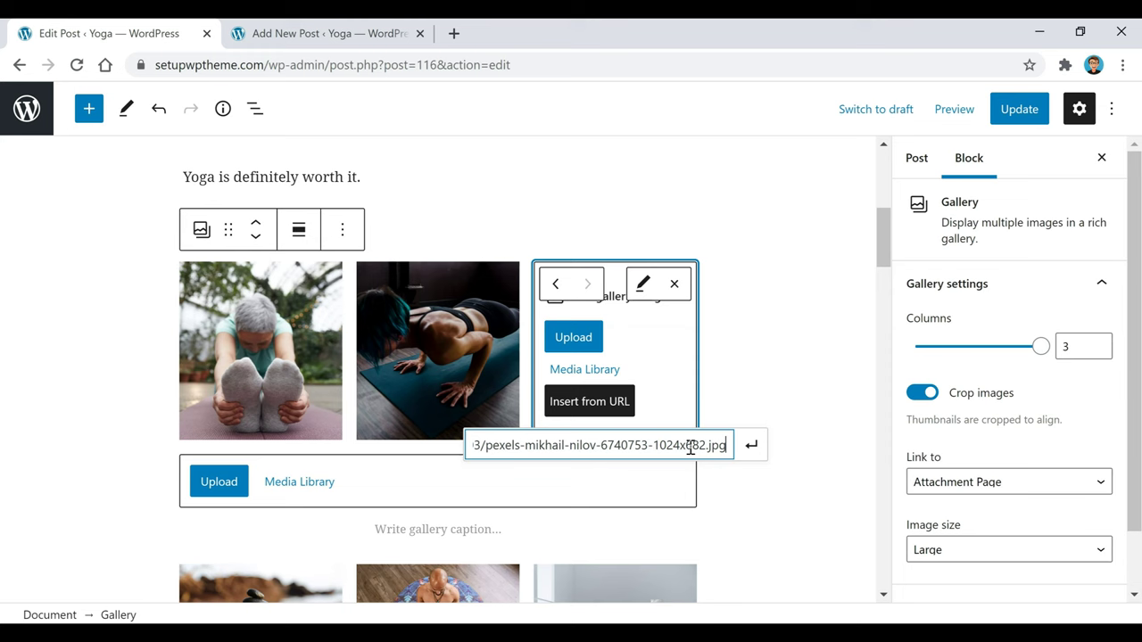
pyautogui.click(763, 357)
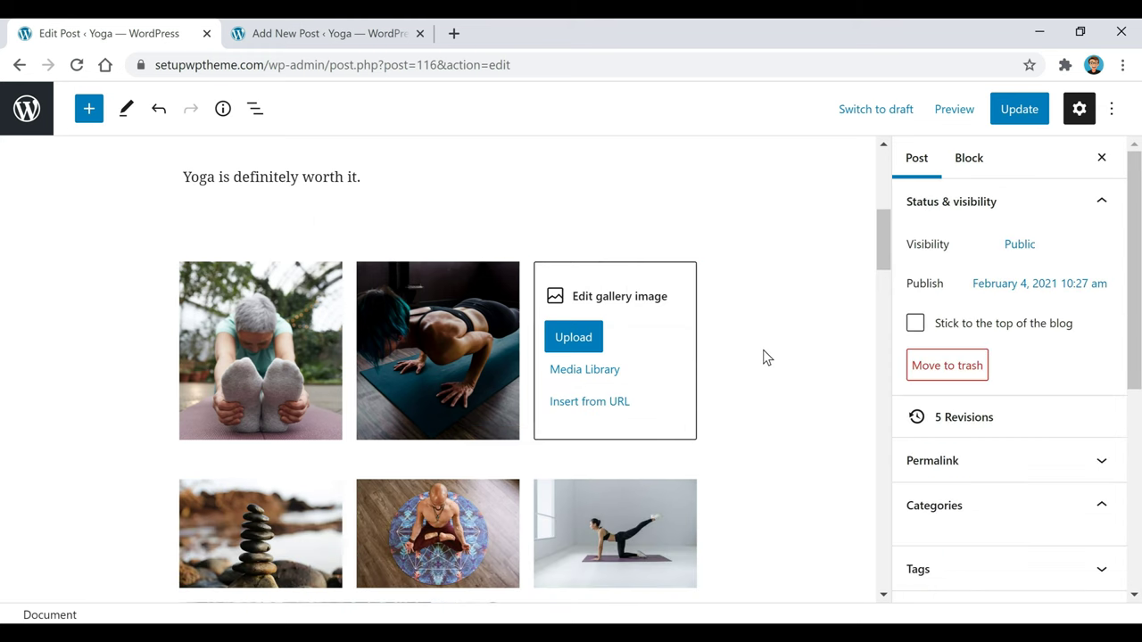
# - Add an empty Image block beneath the Amazon yoga-products carousel and its spacer
pyautogui.scroll(-5, 764, 357)
pyautogui.scroll(-4, 731, 369)
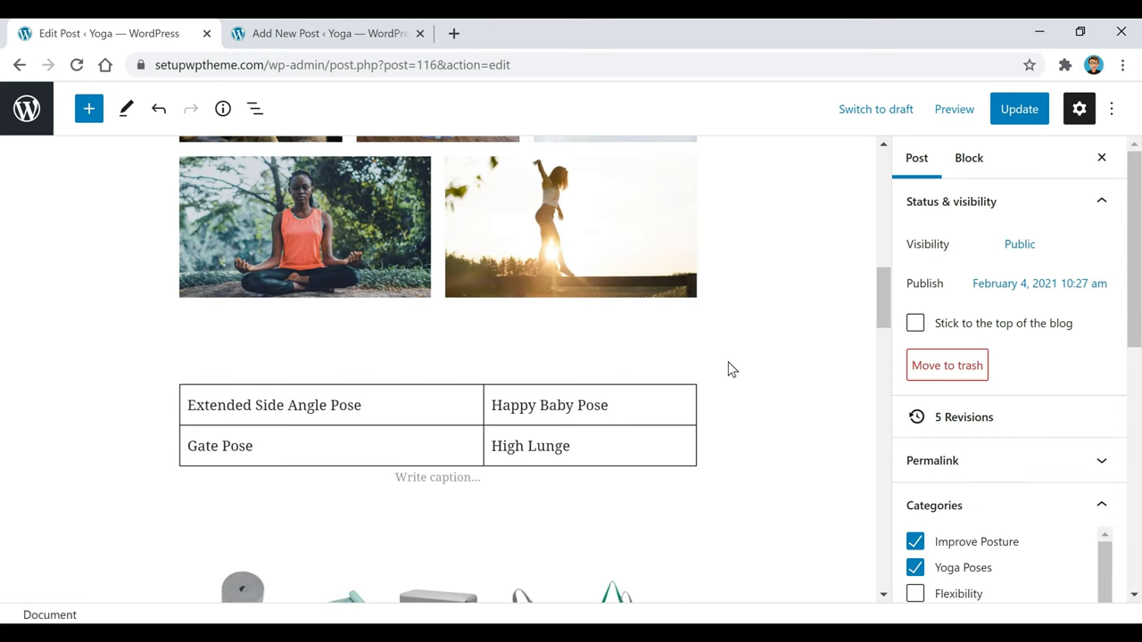
pyautogui.scroll(-1, 731, 369)
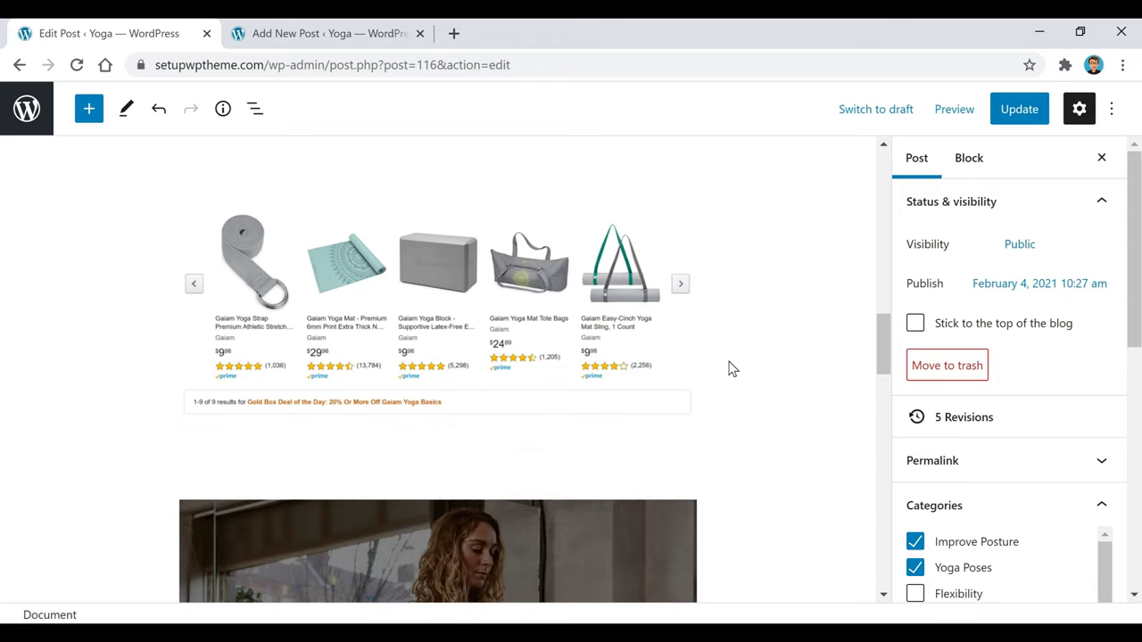
pyautogui.click(399, 293)
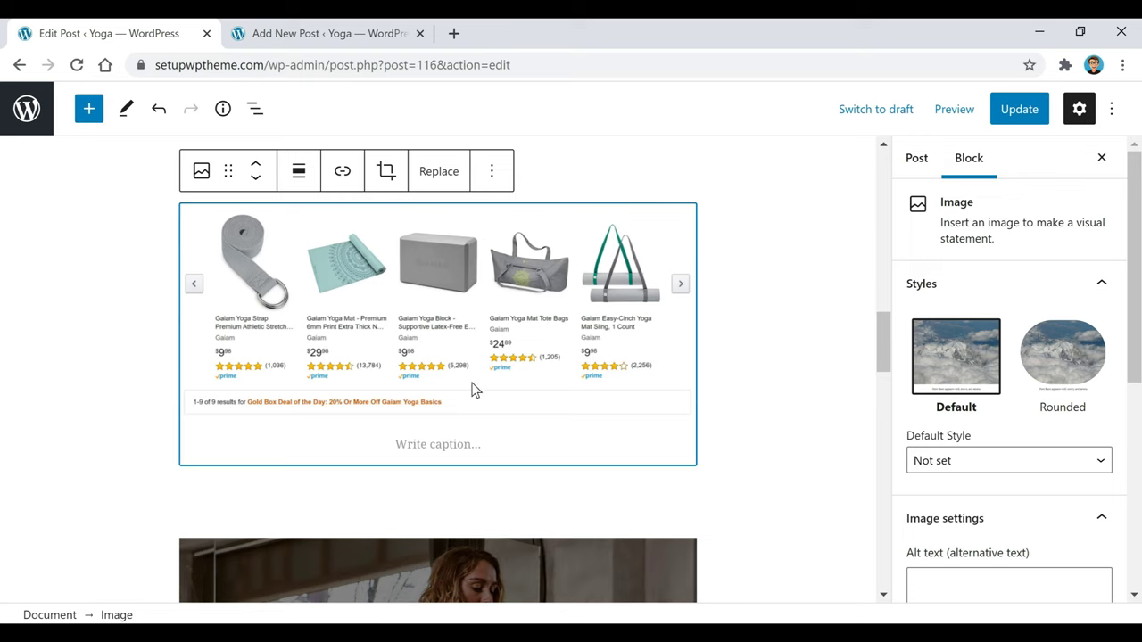
pyautogui.click(459, 514)
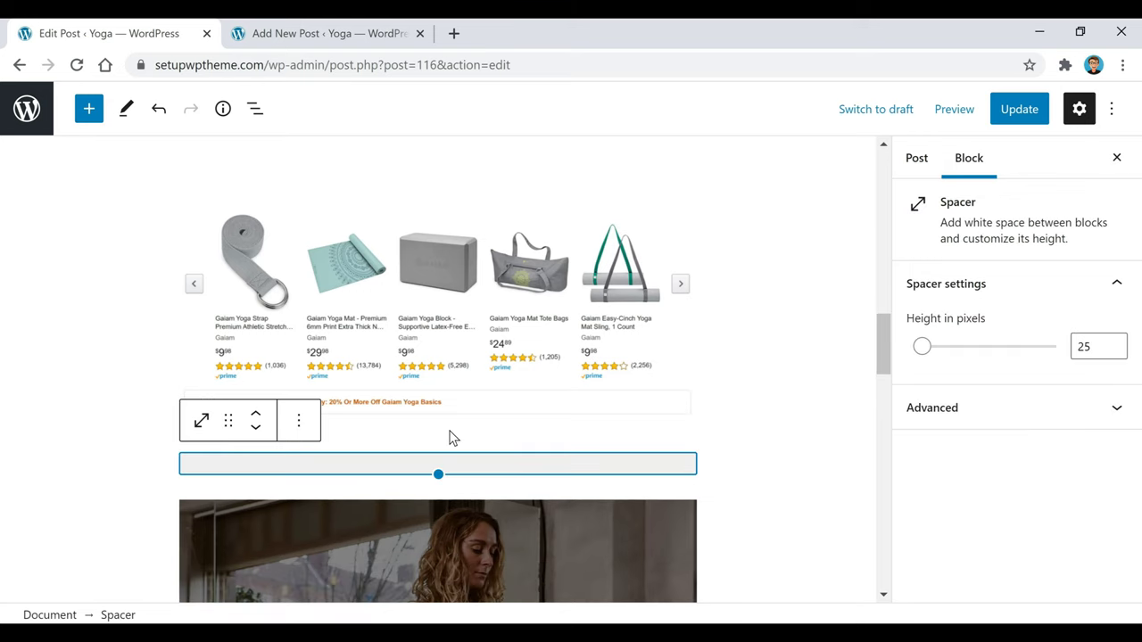
pyautogui.click(451, 438)
pyautogui.click(437, 441)
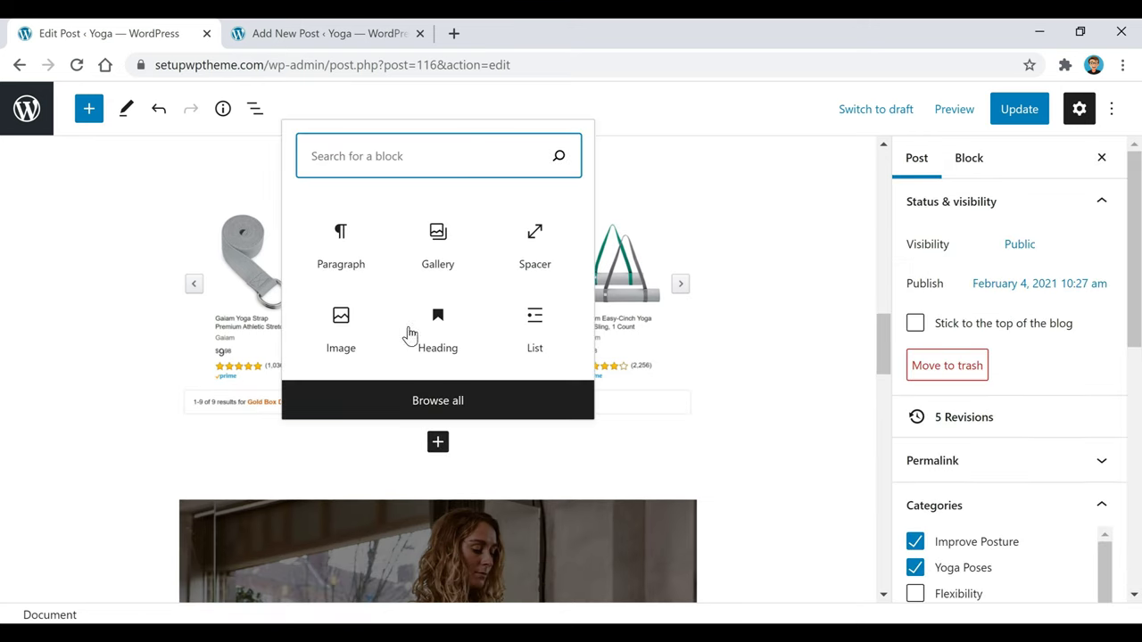
pyautogui.click(339, 336)
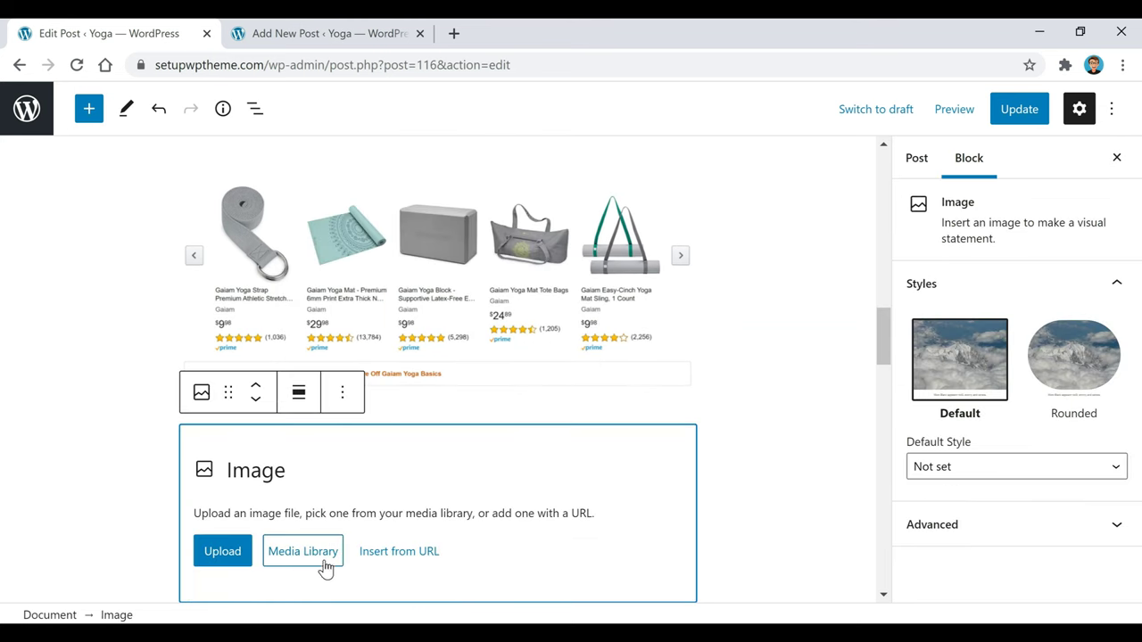
# - Bring up the quick block inserter between the CLICK HERE FOR MORE POSES button and the yoga video
pyautogui.scroll(-6, 757, 386)
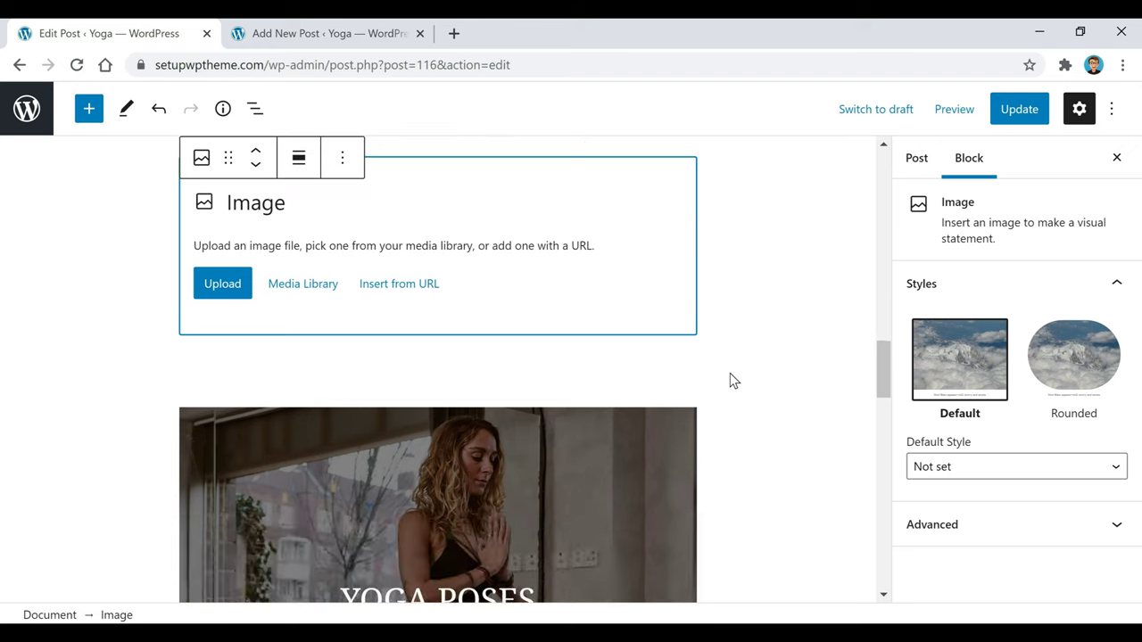
pyautogui.scroll(-7, 711, 379)
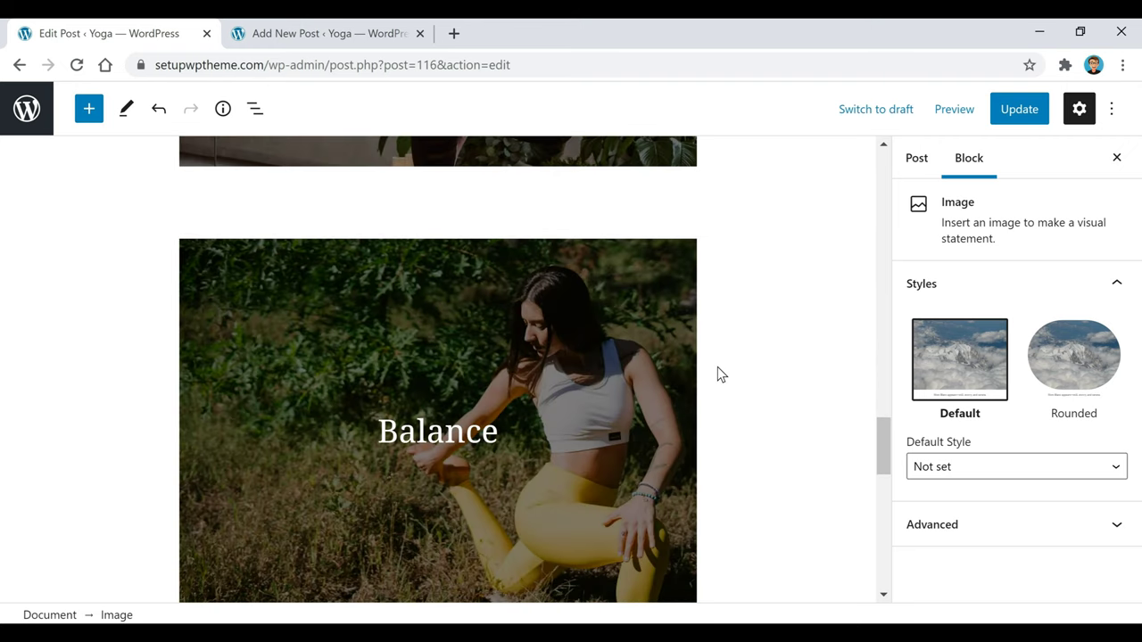
pyautogui.scroll(-3, 718, 366)
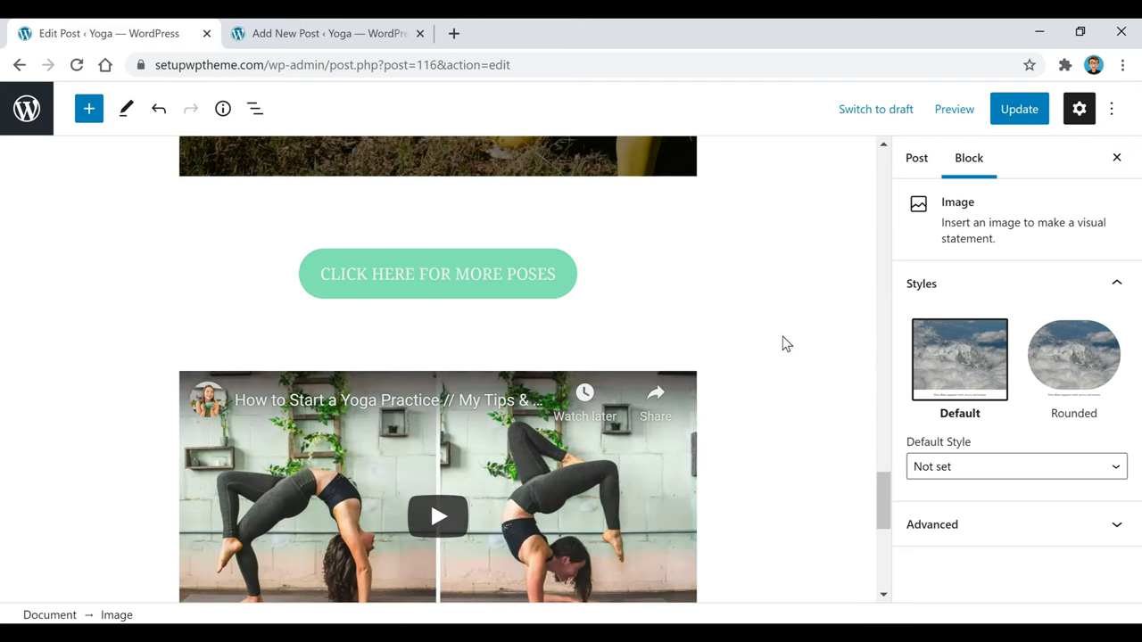
pyautogui.click(466, 269)
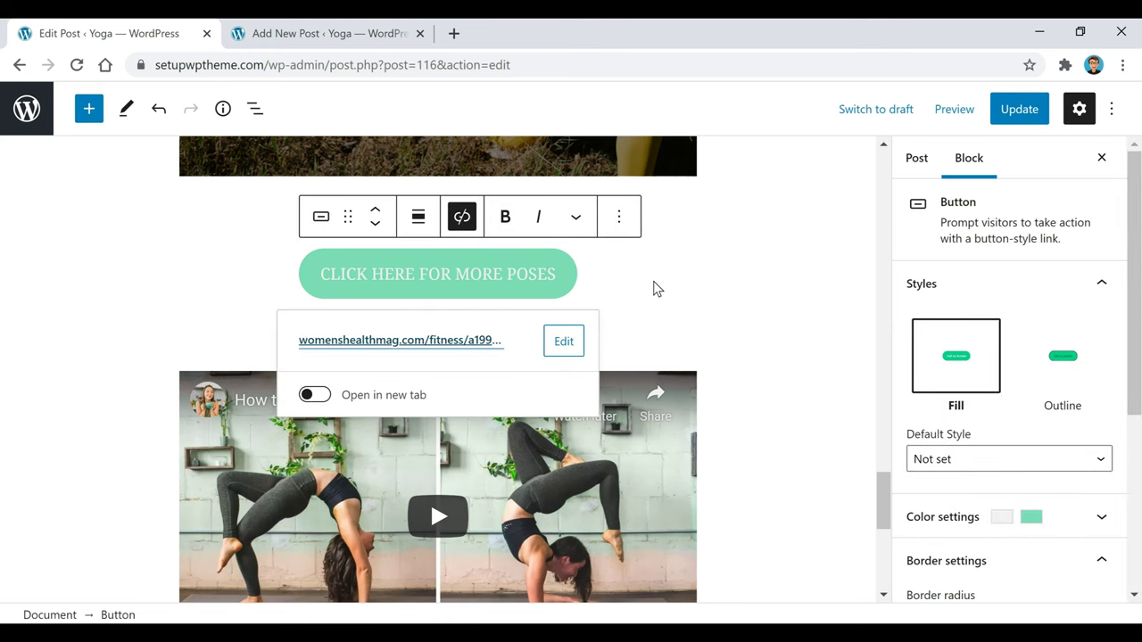
pyautogui.click(658, 328)
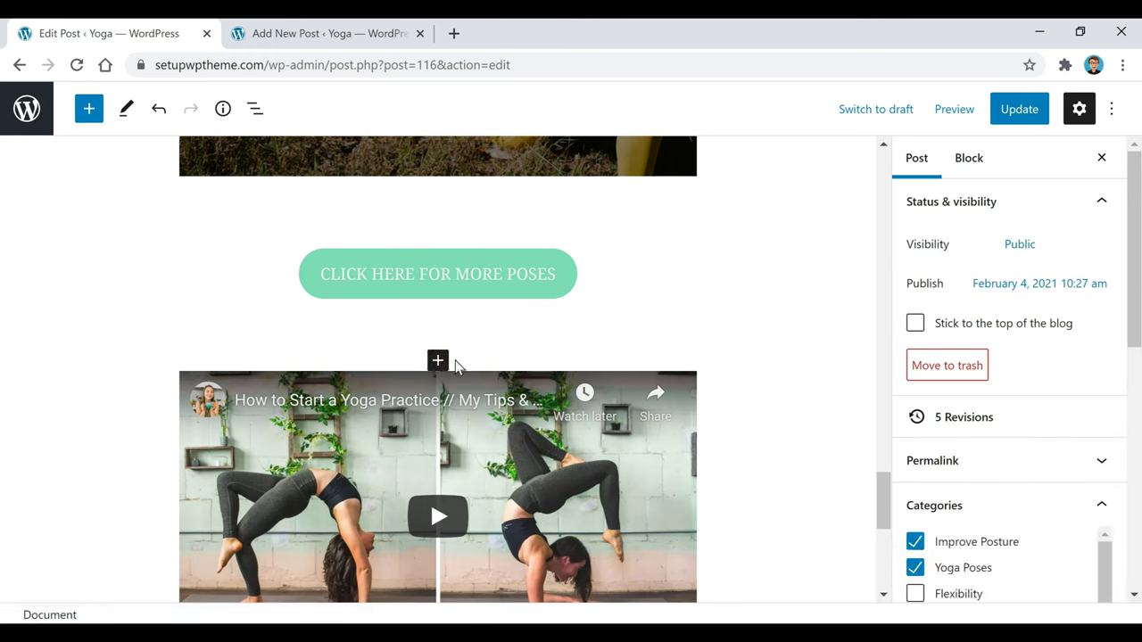
pyautogui.click(437, 362)
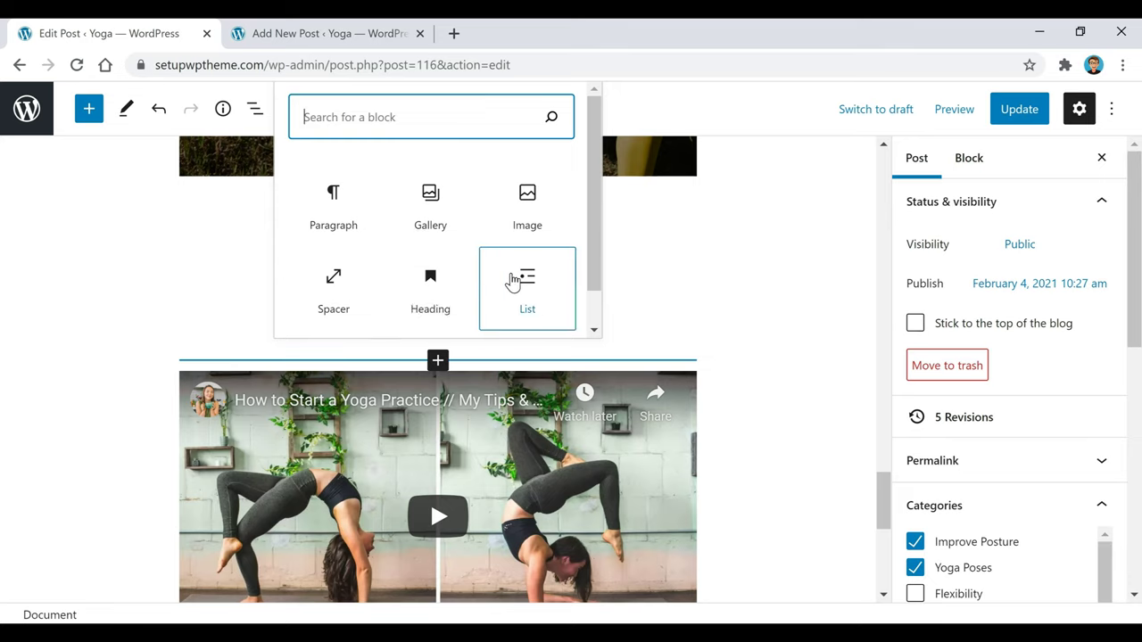
pyautogui.scroll(-1, 510, 280)
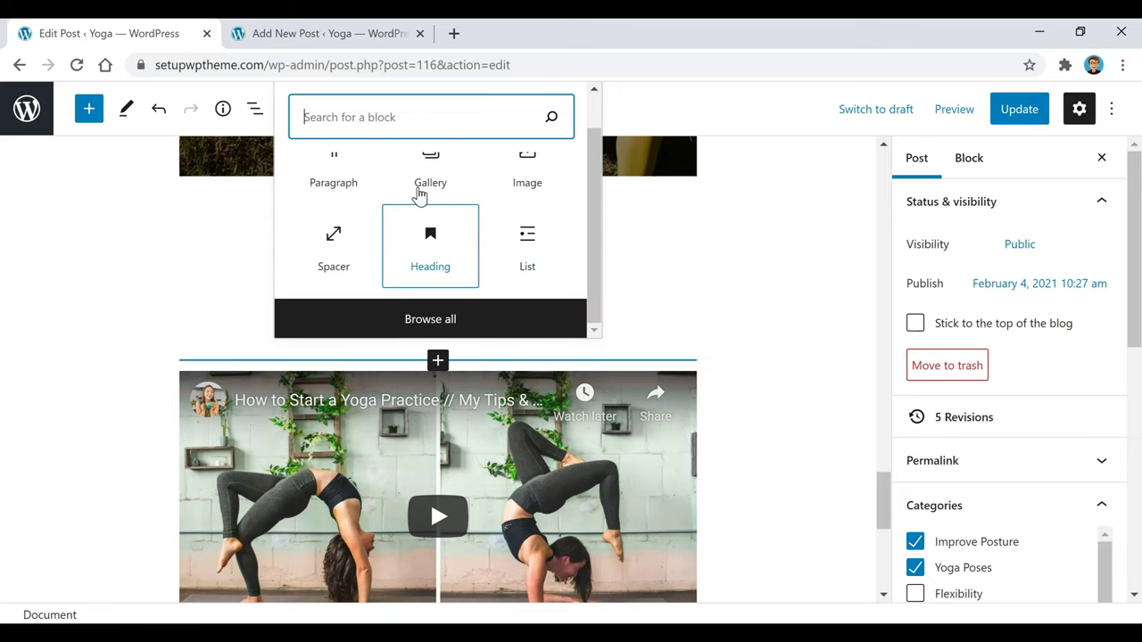
# - Browse the full block library down to Embeds and choose the YouTube embed block
pyautogui.click(447, 323)
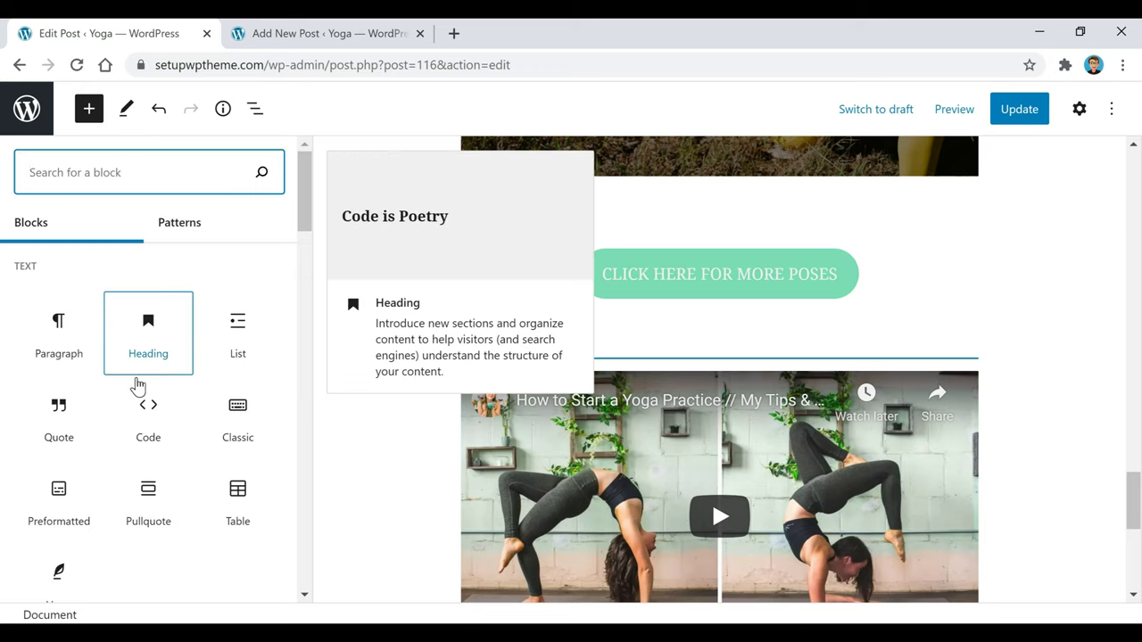
pyautogui.scroll(-3, 196, 399)
pyautogui.scroll(-4, 196, 399)
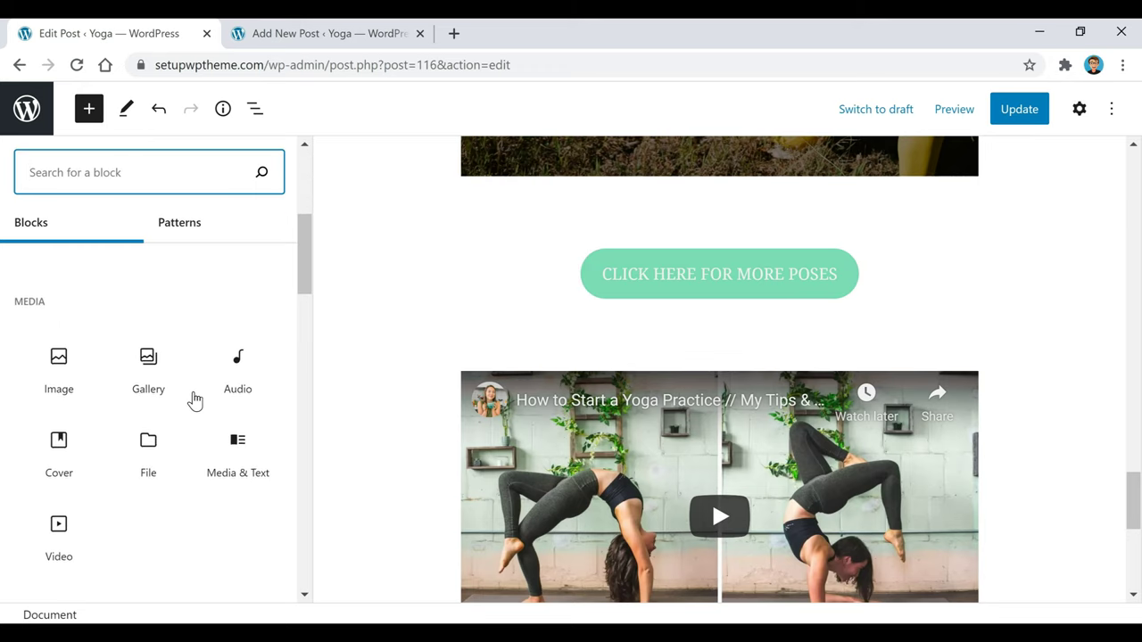
pyautogui.scroll(-1, 195, 397)
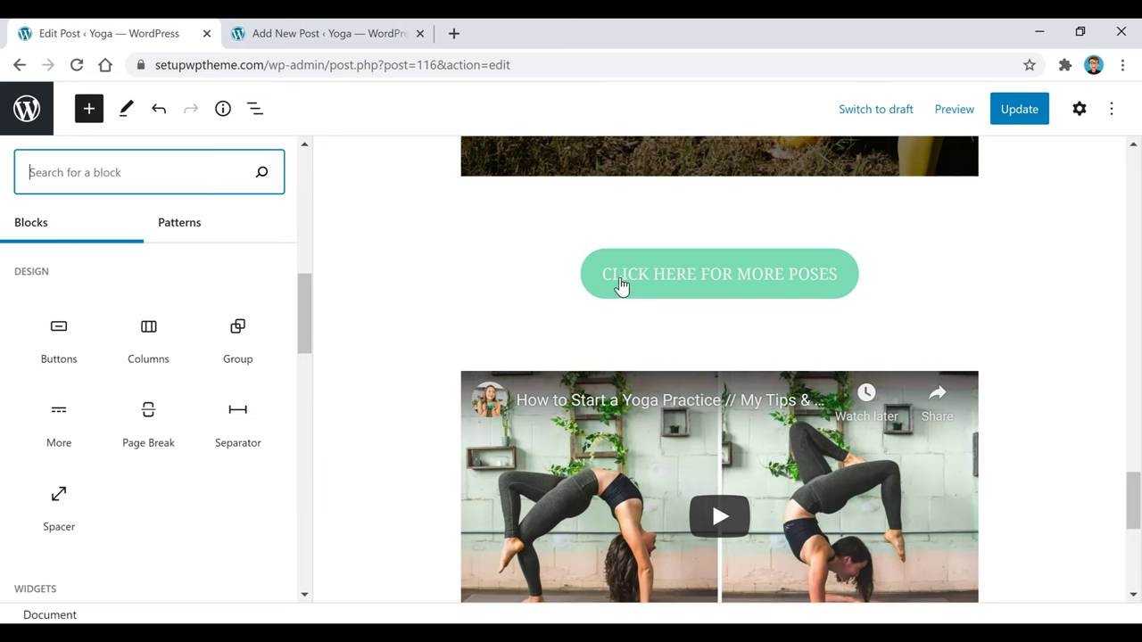
pyautogui.scroll(-4, 187, 351)
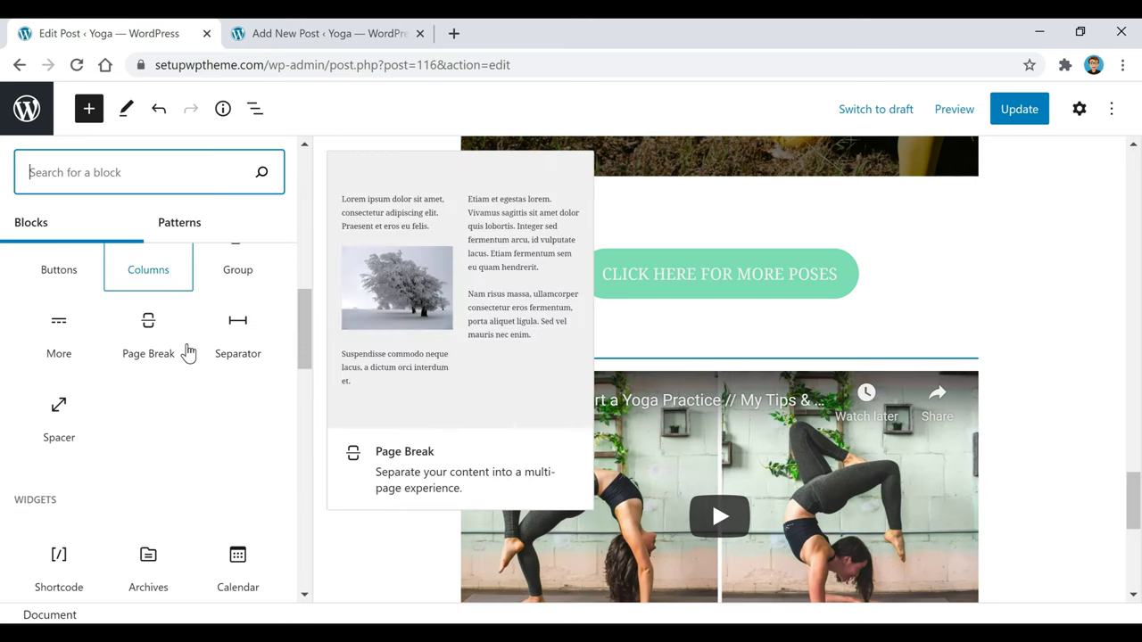
pyautogui.scroll(-5, 204, 378)
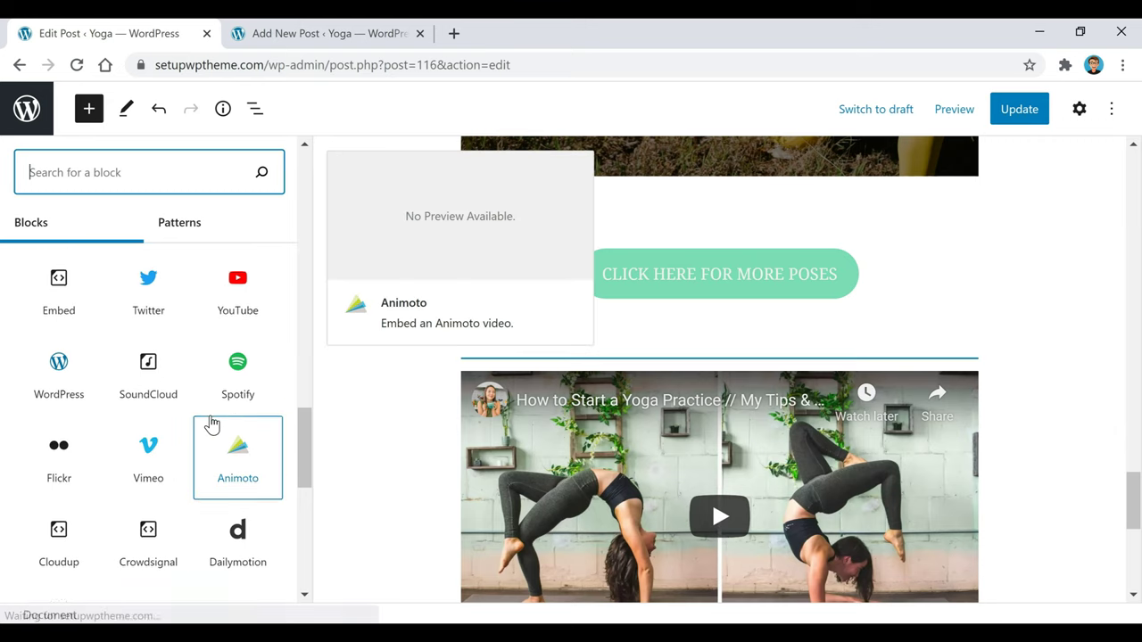
pyautogui.scroll(1, 205, 434)
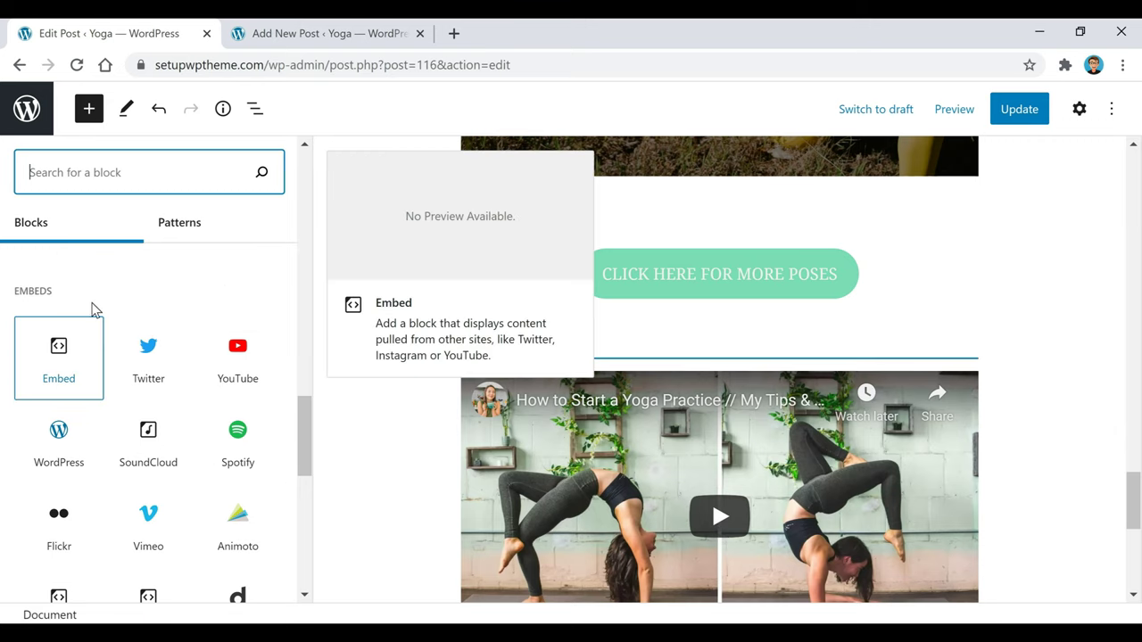
pyautogui.click(240, 380)
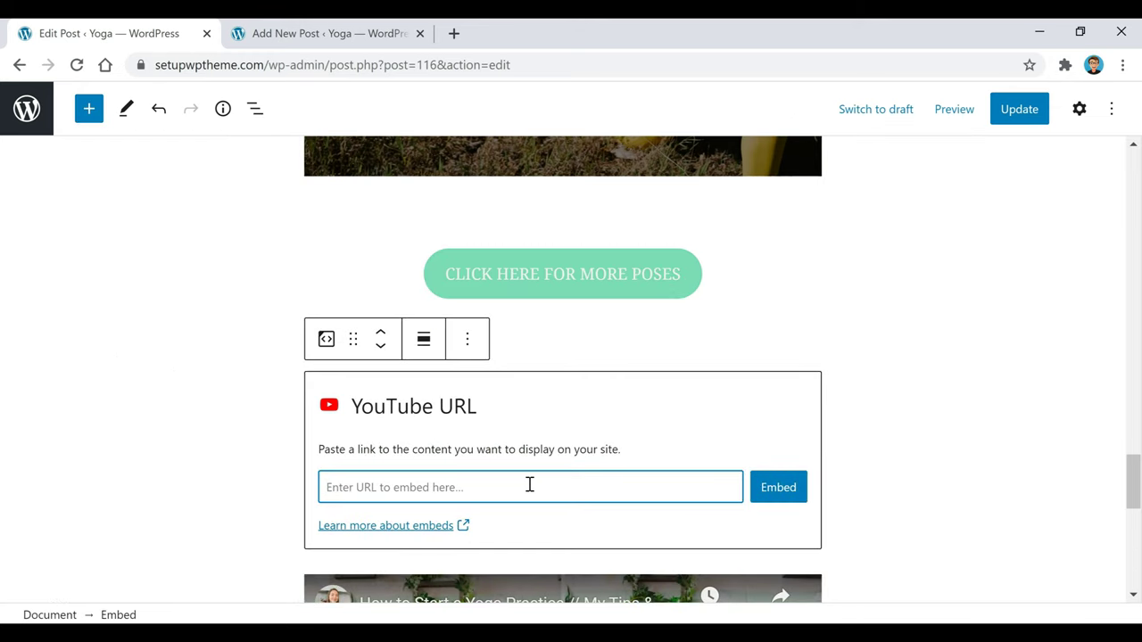
# - Try left alignment on the yoga video, then restore it to full-width center alignment
pyautogui.scroll(-2, 446, 403)
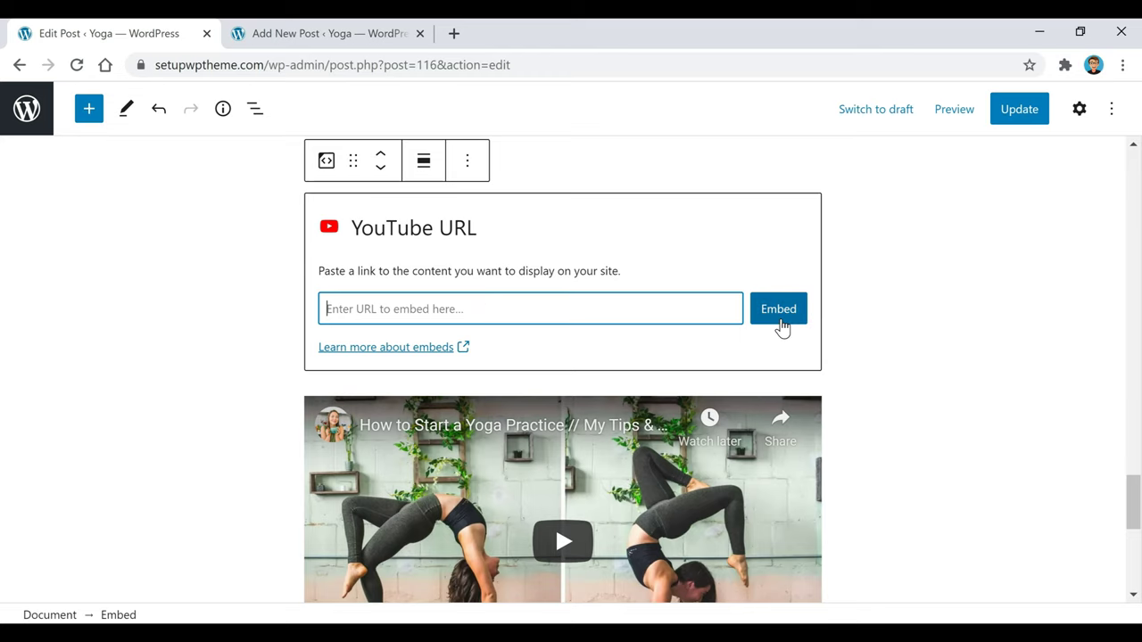
pyautogui.scroll(-2, 430, 298)
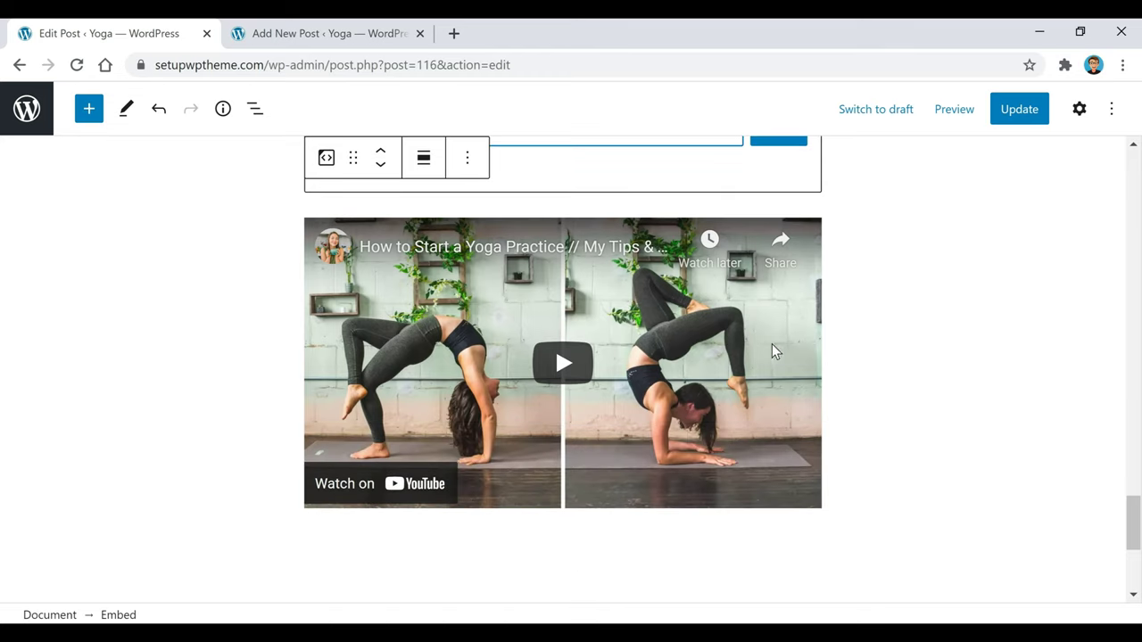
pyautogui.scroll(1, 764, 348)
pyautogui.click(424, 281)
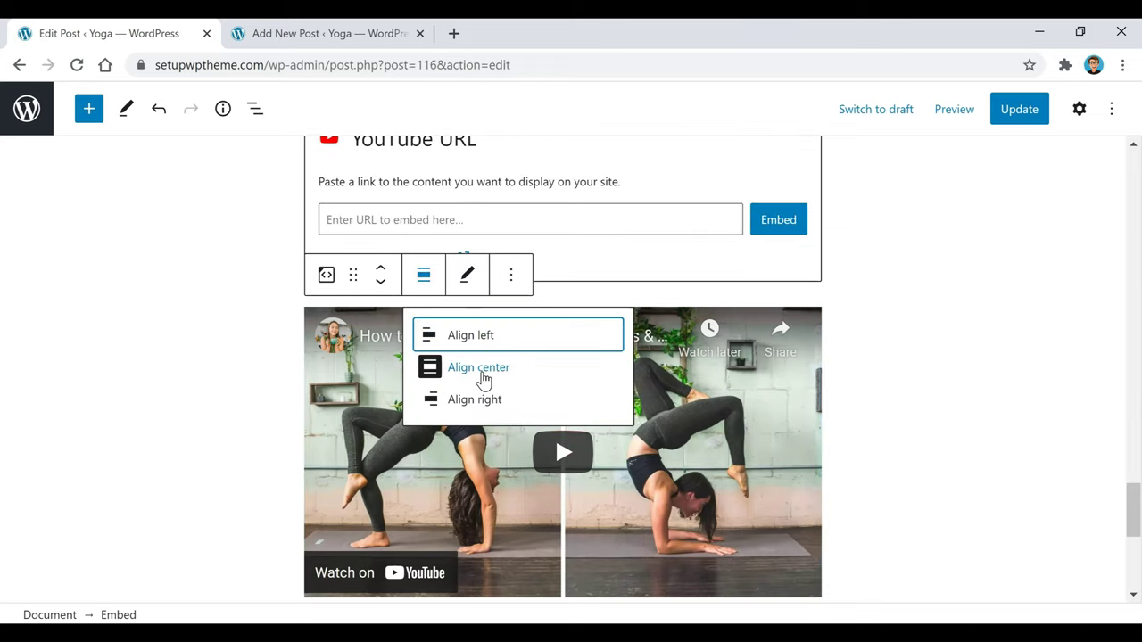
pyautogui.click(478, 336)
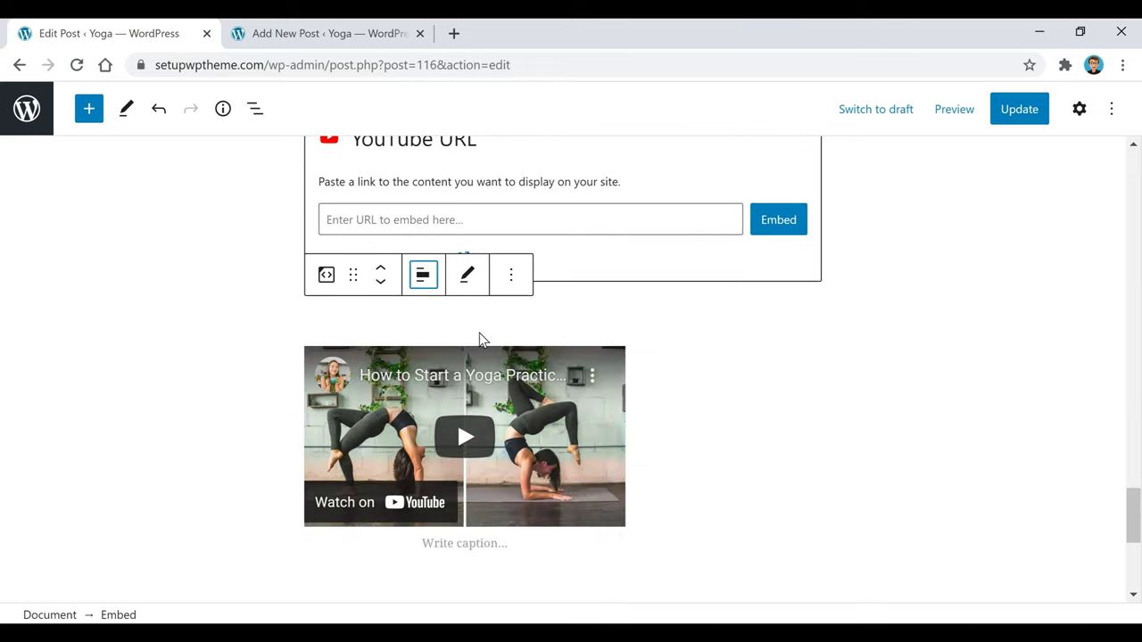
pyautogui.click(424, 300)
pyautogui.click(497, 395)
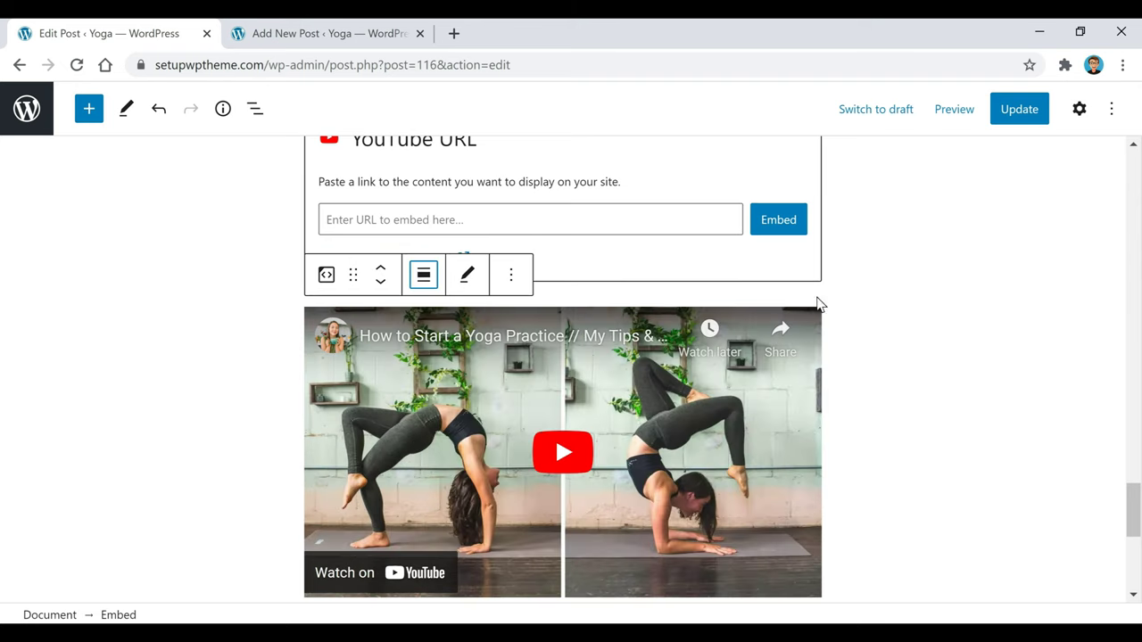
pyautogui.scroll(15, 515, 333)
pyautogui.click(516, 333)
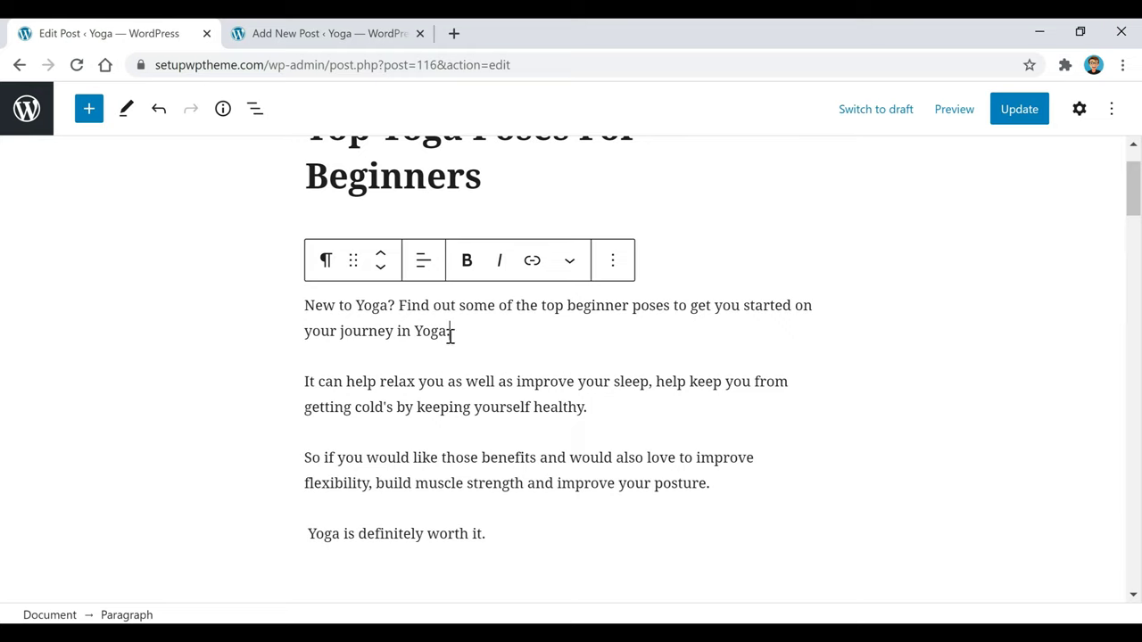
pyautogui.moveTo(451, 334); pyautogui.dragTo(410, 332)
pyautogui.click(533, 261)
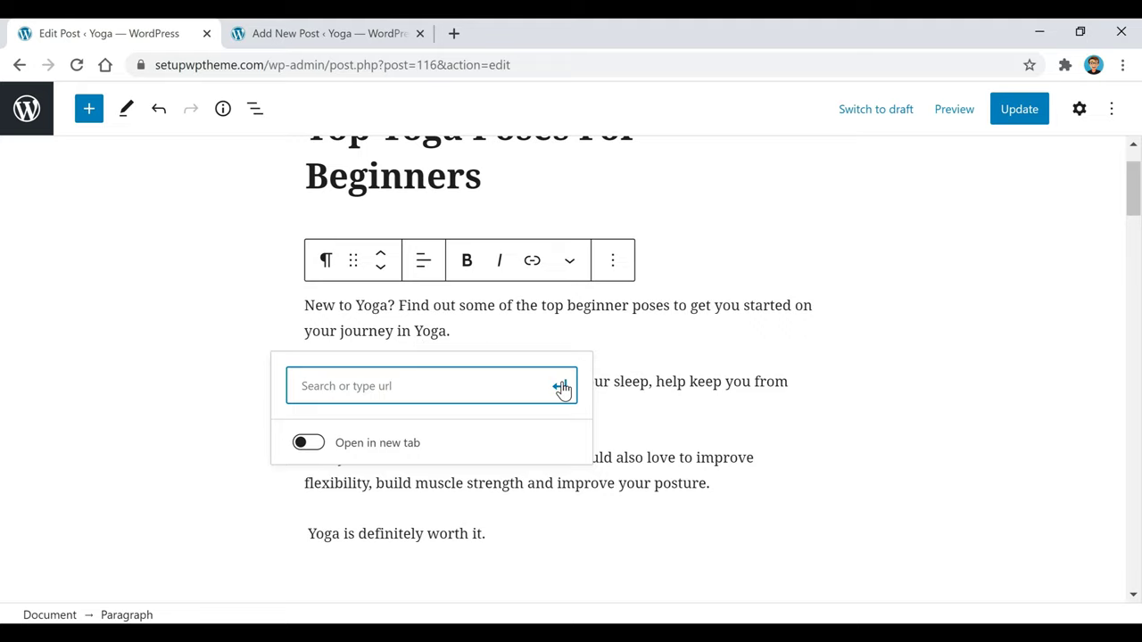
pyautogui.click(696, 354)
pyautogui.scroll(1, 691, 452)
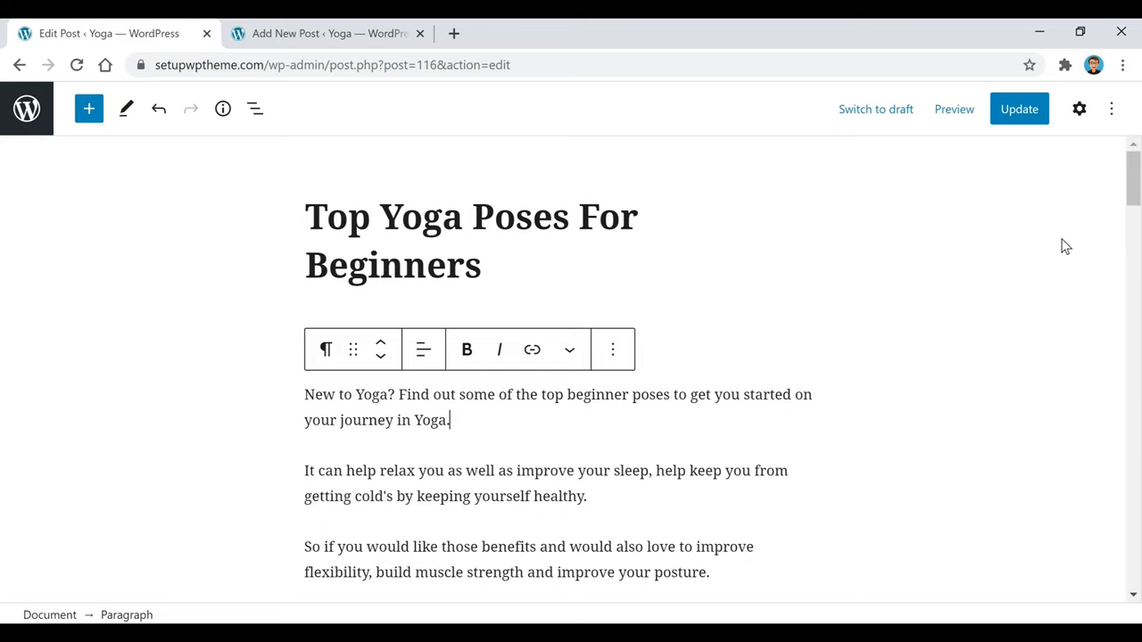
# - Show the Post tab of the settings sidebar and expand the Tags panel
pyautogui.click(1080, 111)
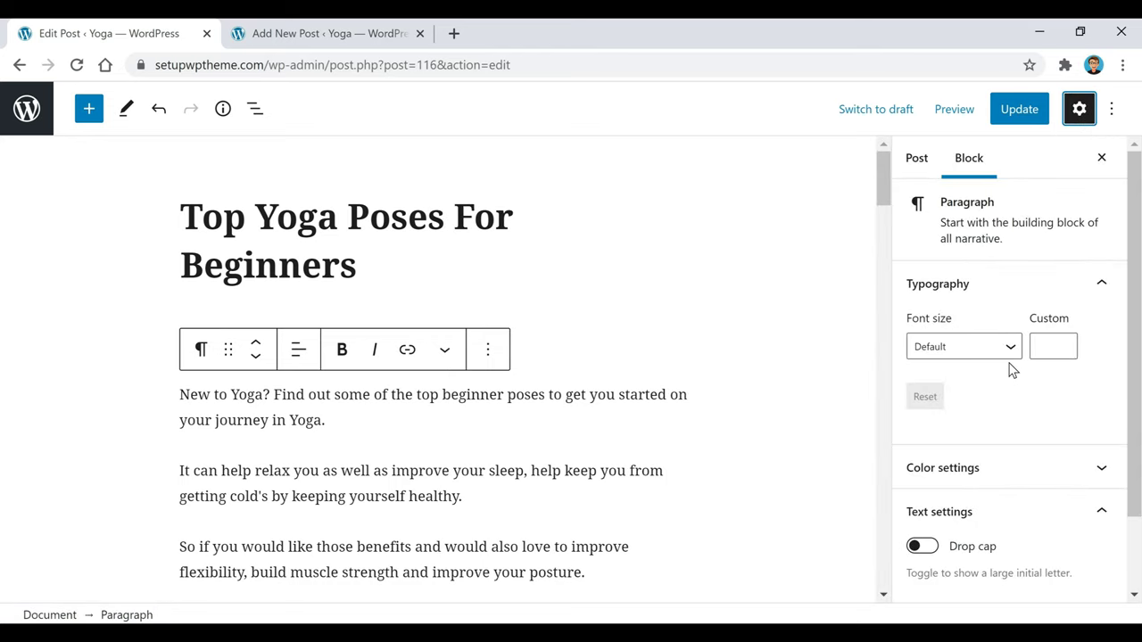
pyautogui.click(919, 161)
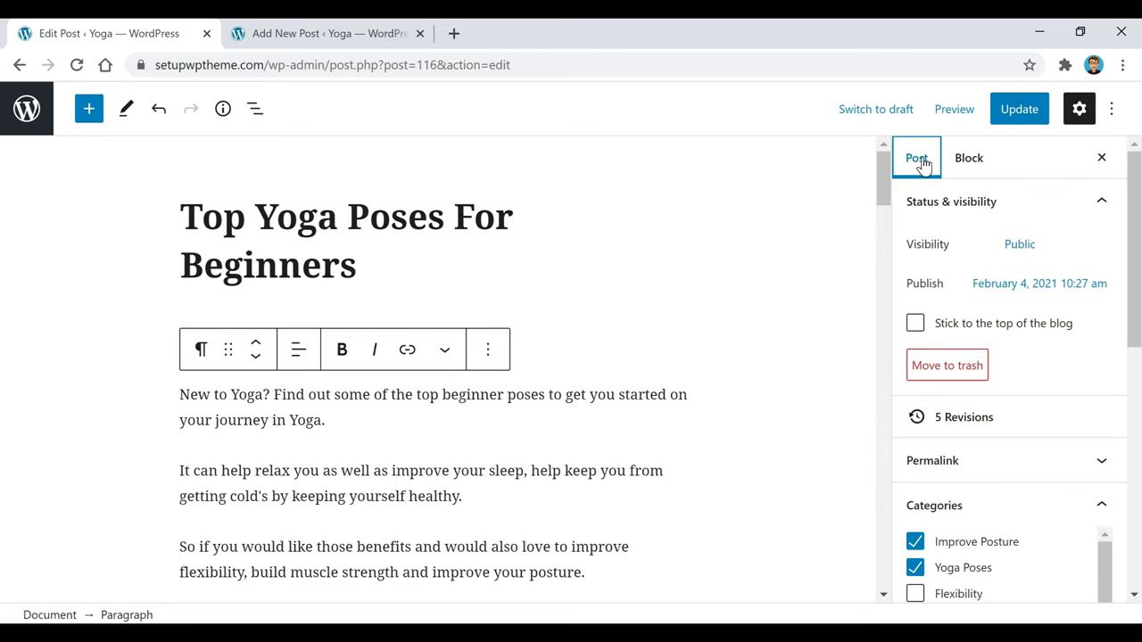
pyautogui.scroll(-2, 990, 276)
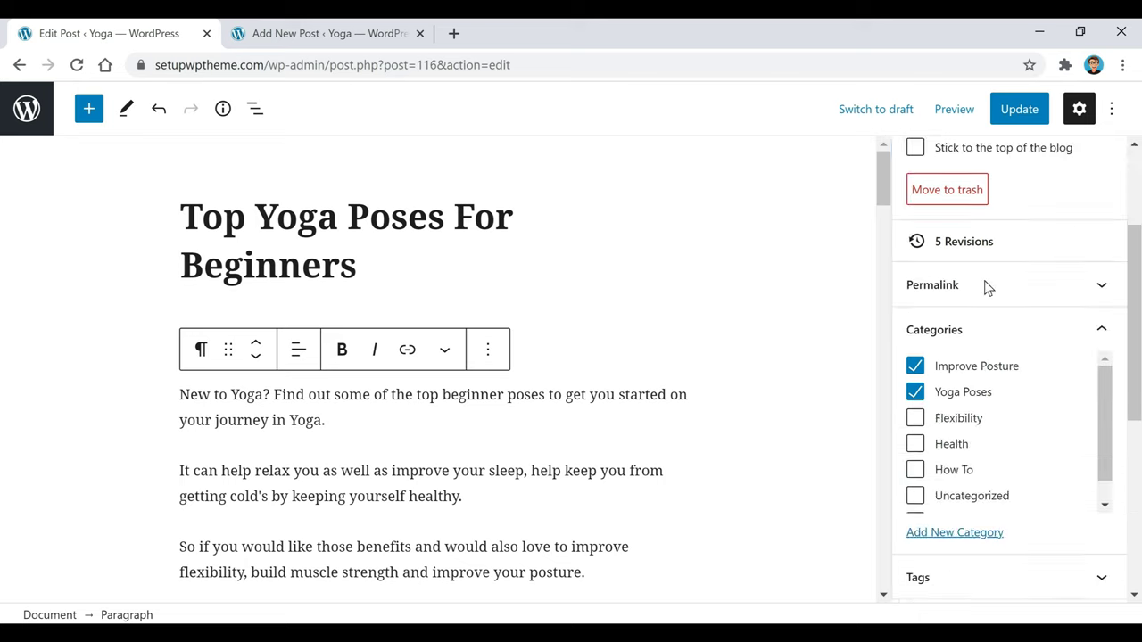
pyautogui.scroll(-4, 986, 285)
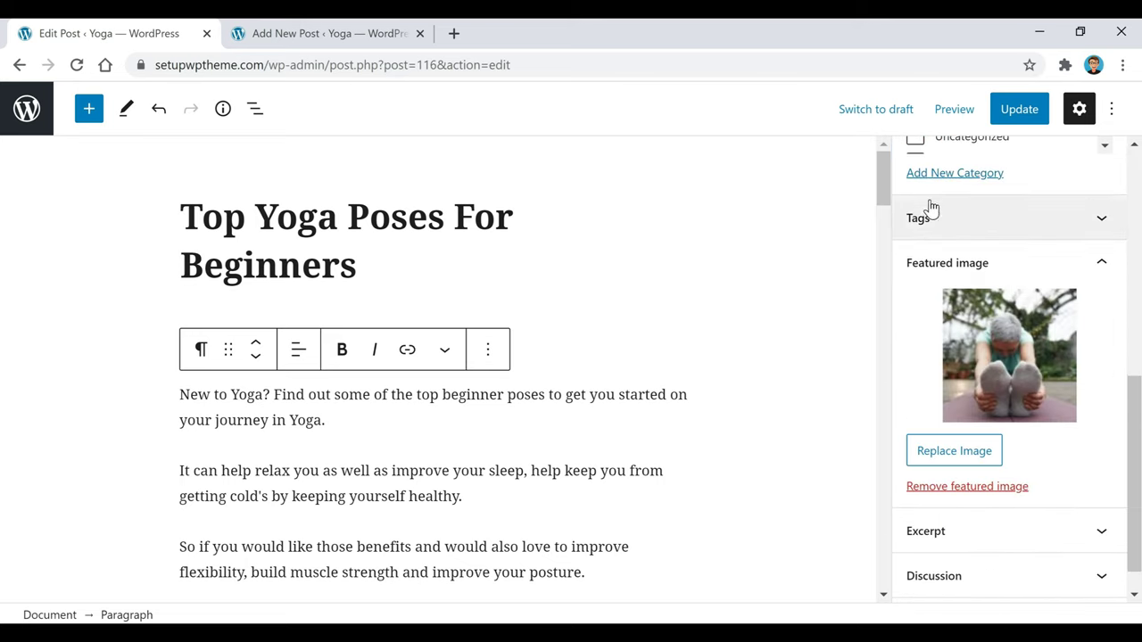
pyautogui.click(951, 217)
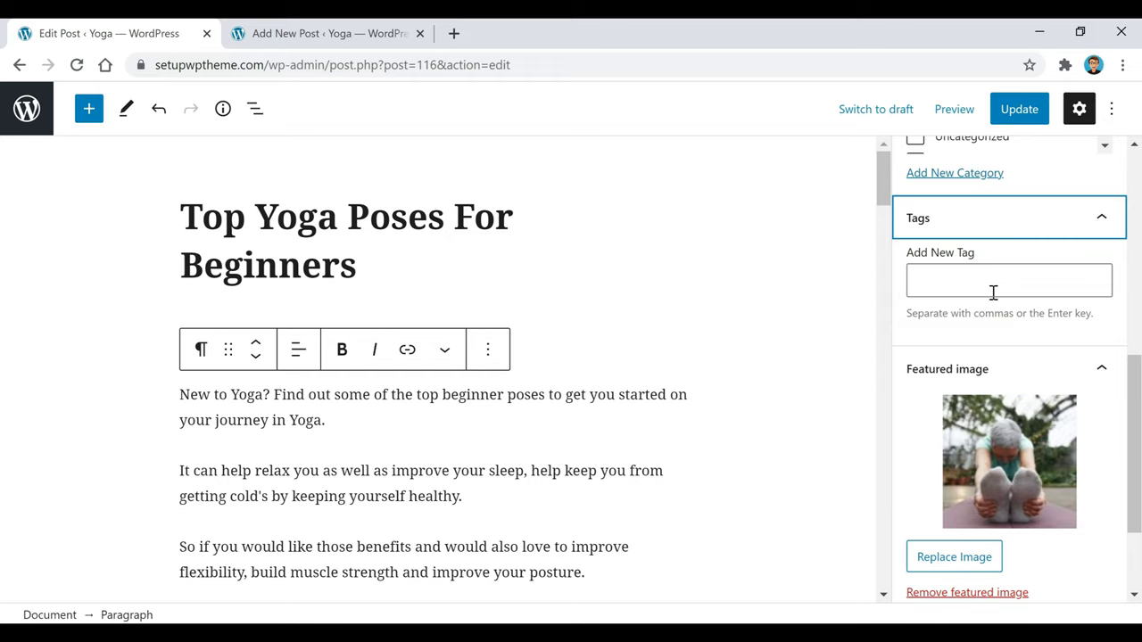
# - Look at replacing the featured image, then close the media library without changes
pyautogui.scroll(-2, 1026, 267)
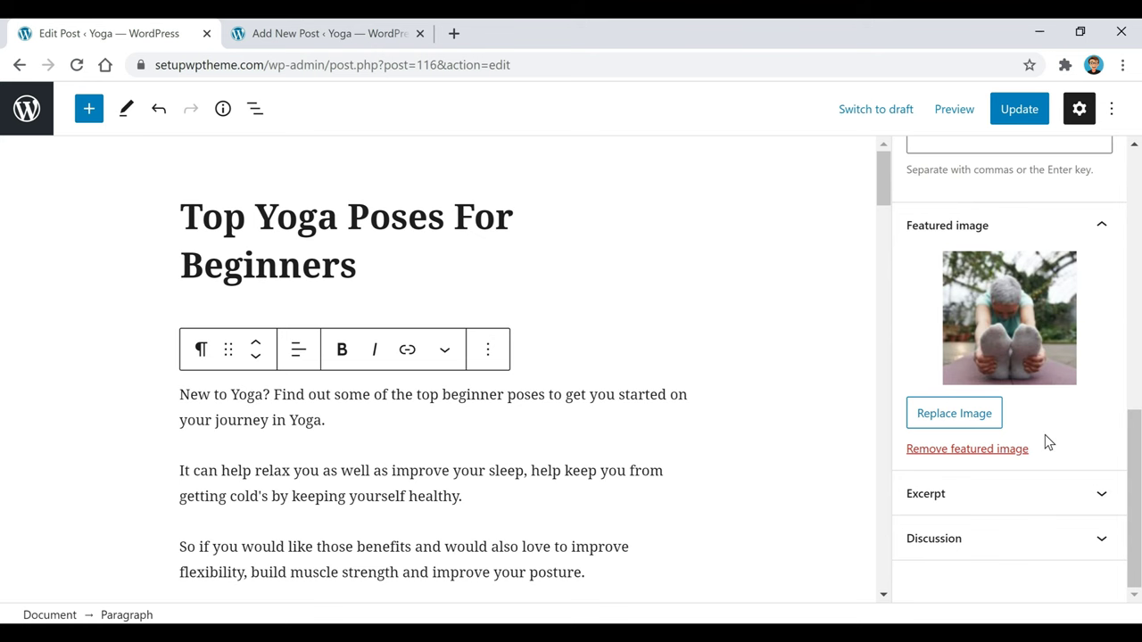
pyautogui.click(984, 419)
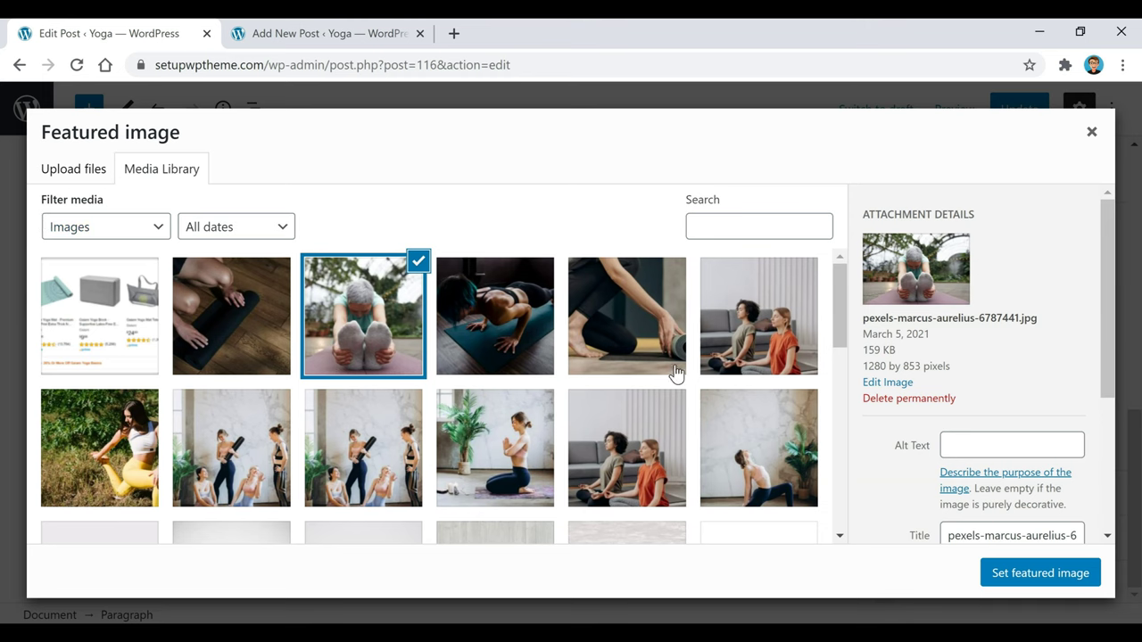
pyautogui.press('Escape')
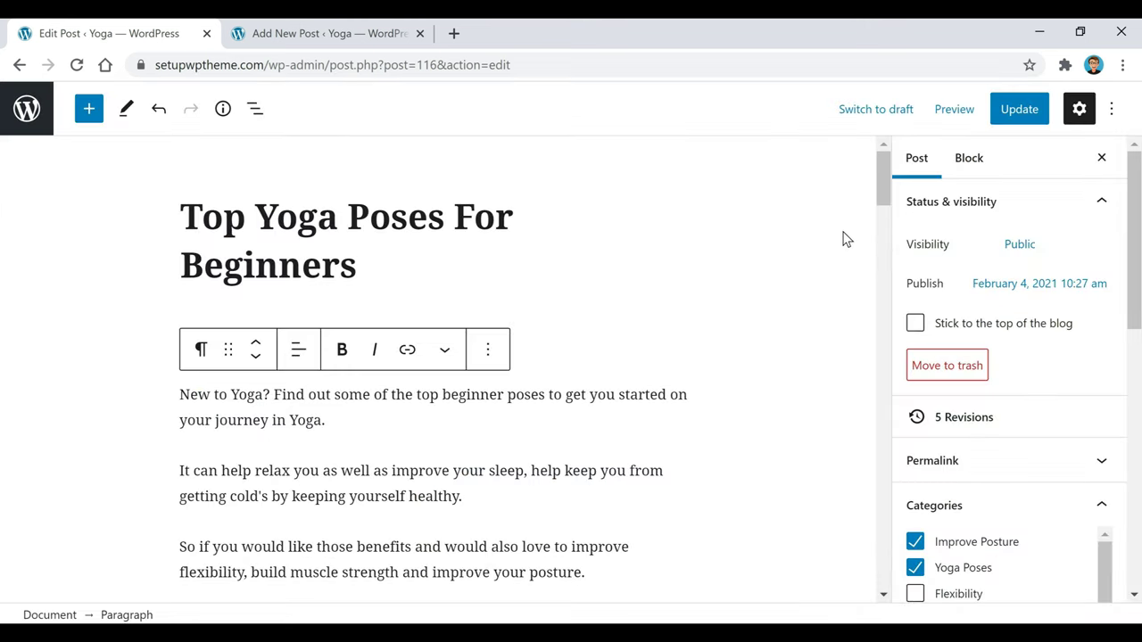
# - Paste the title 'Yoga Stretches' into the new post, save it as a draft, and publish it
pyautogui.click(314, 35)
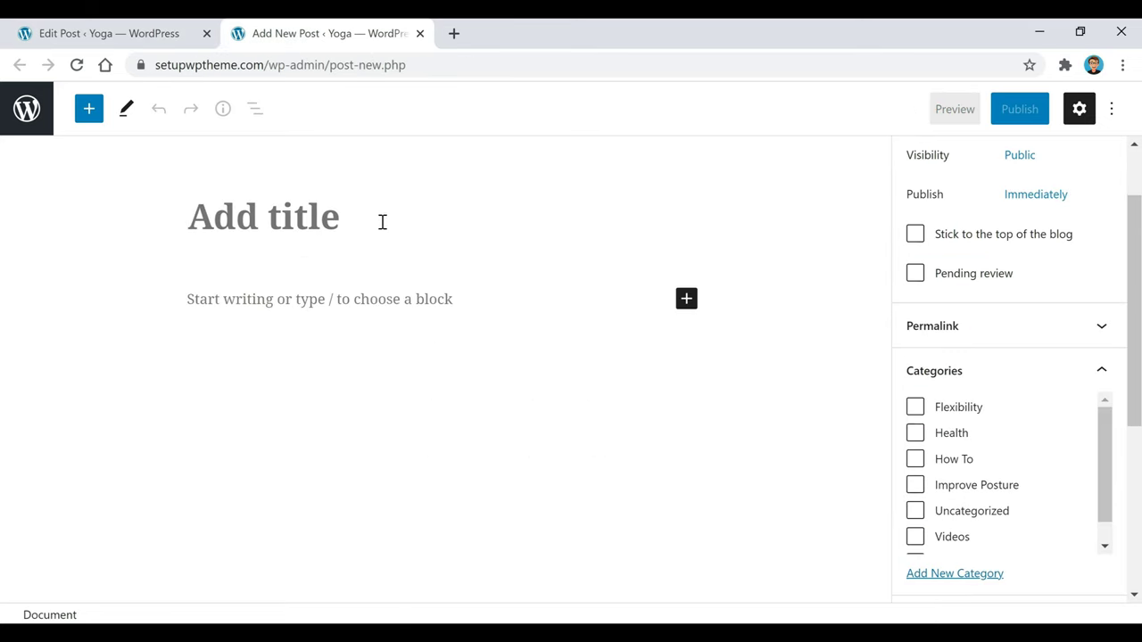
pyautogui.write('Yoga Stretches')
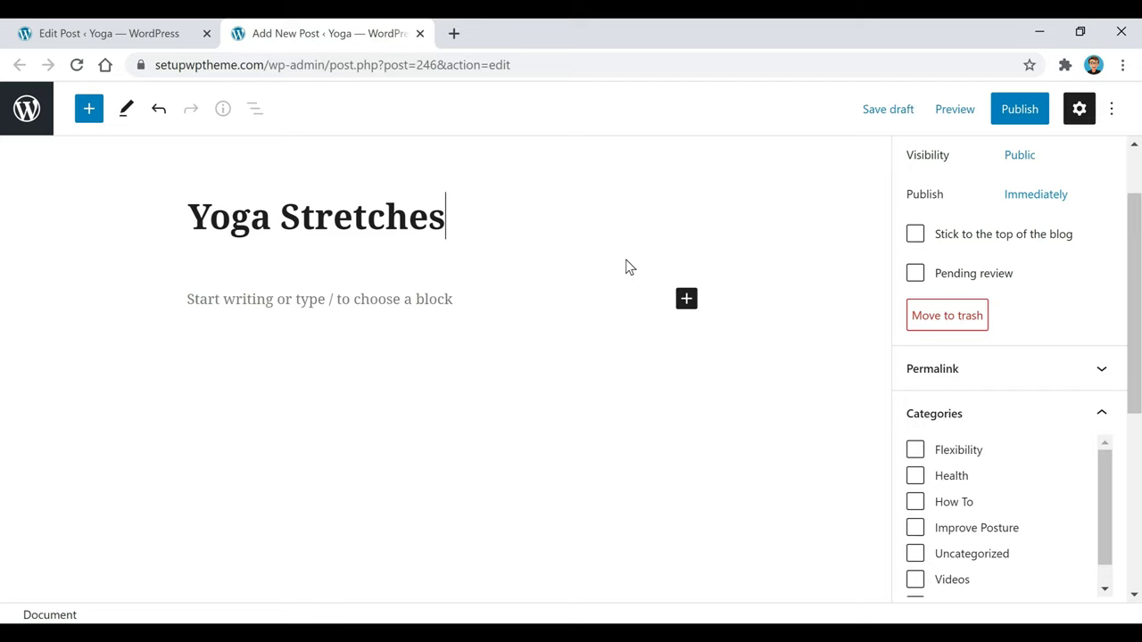
pyautogui.click(886, 113)
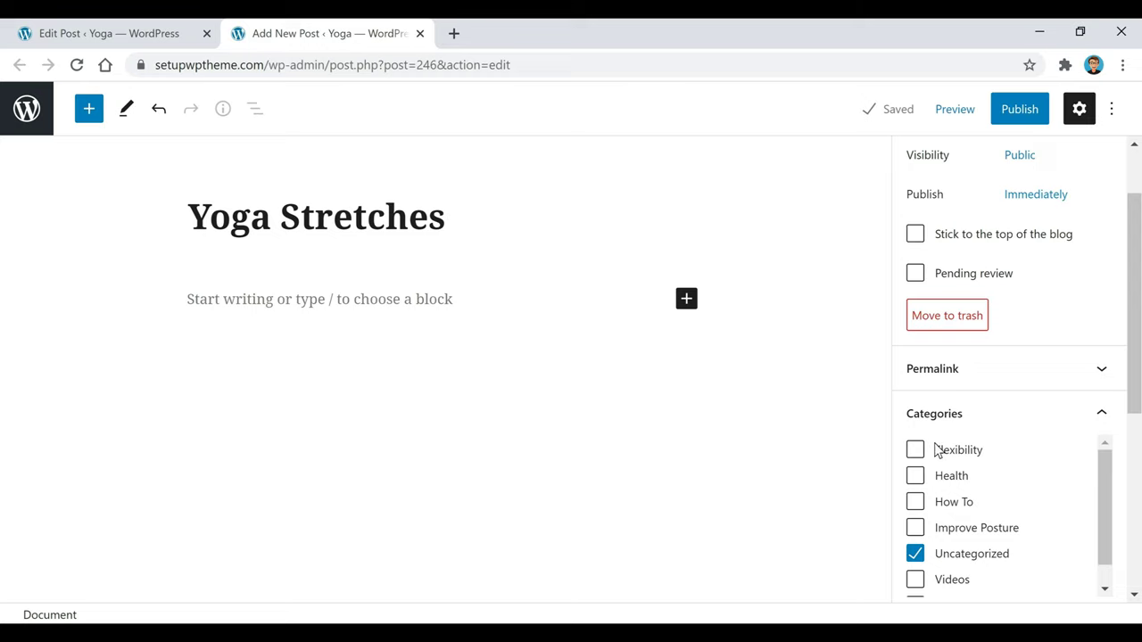
pyautogui.click(1015, 110)
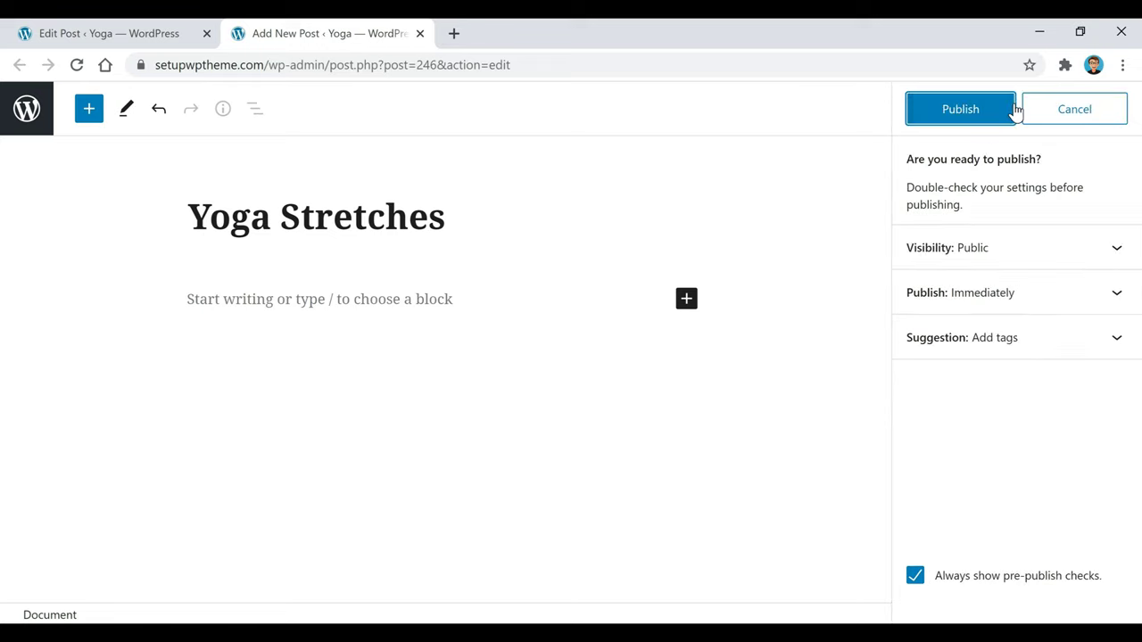
pyautogui.click(945, 116)
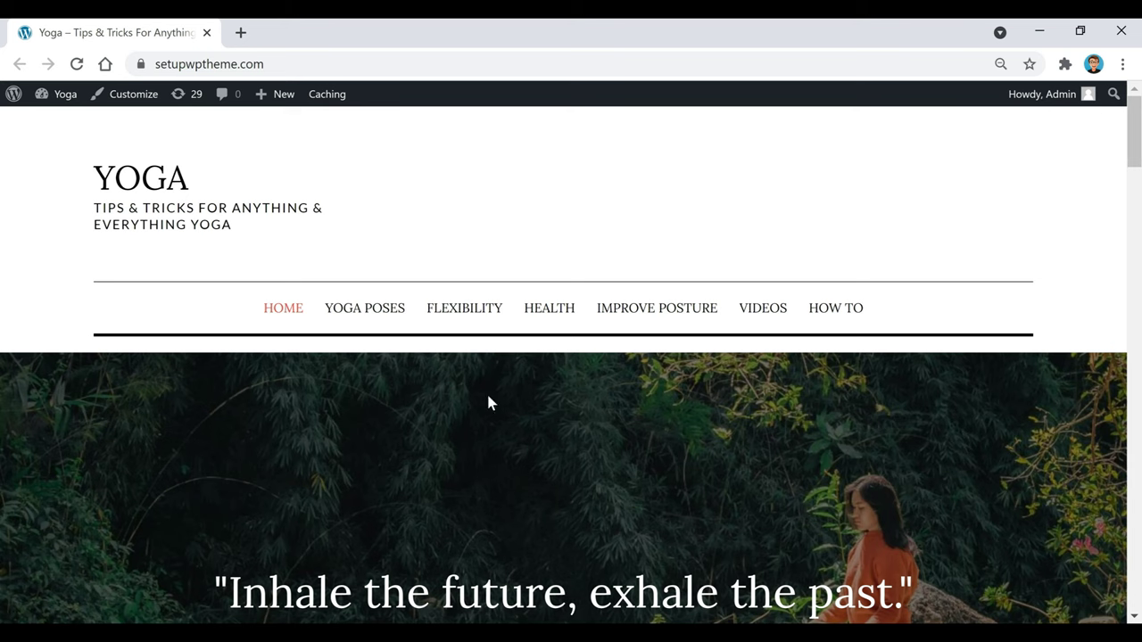
# - Review the current header photo in the Customizer's Header Image section
pyautogui.scroll(-1, 446, 247)
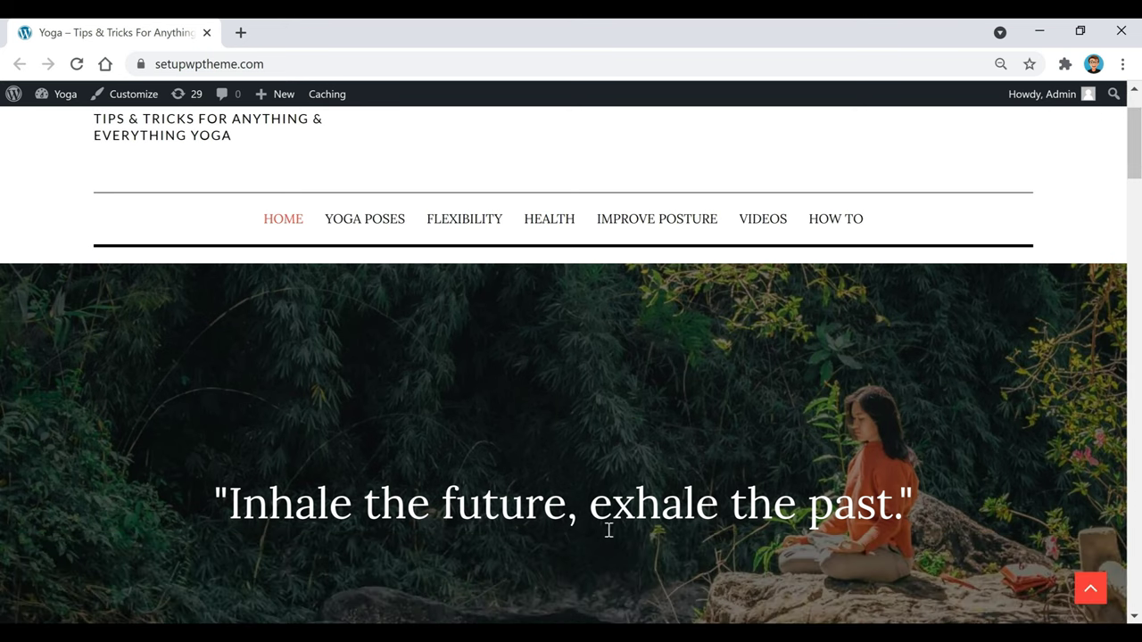
pyautogui.scroll(1, 765, 434)
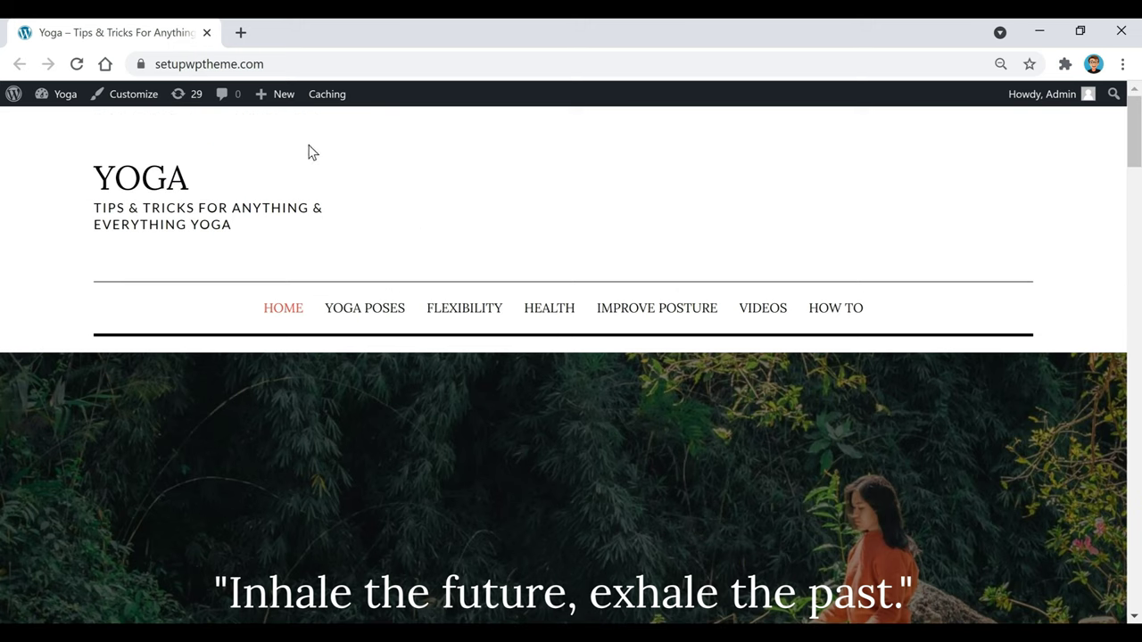
pyautogui.click(137, 104)
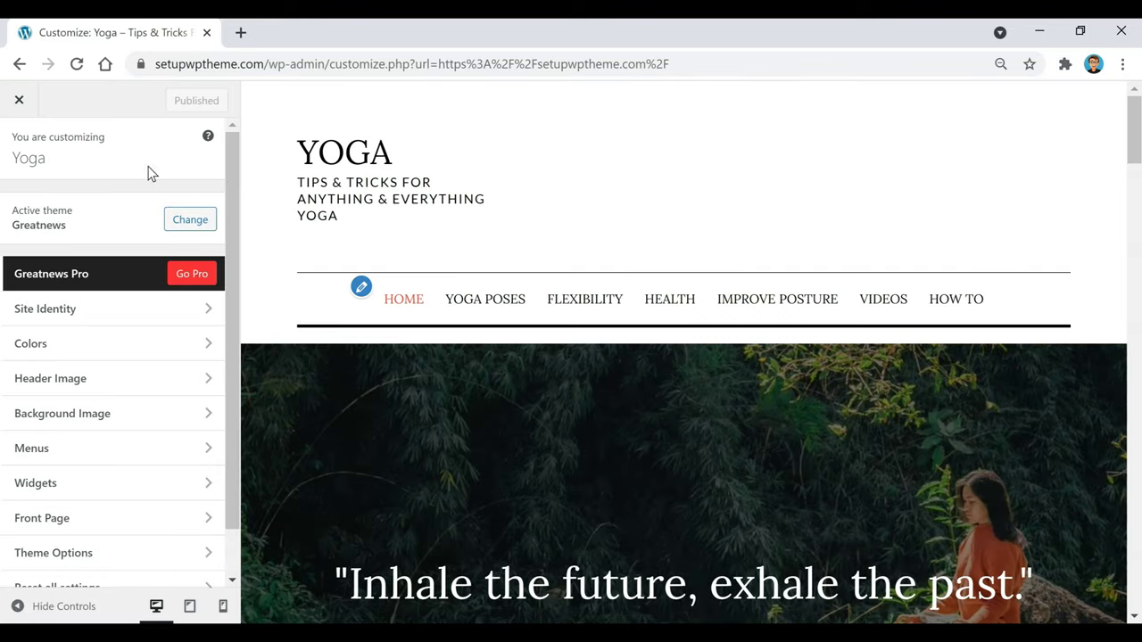
pyautogui.click(120, 390)
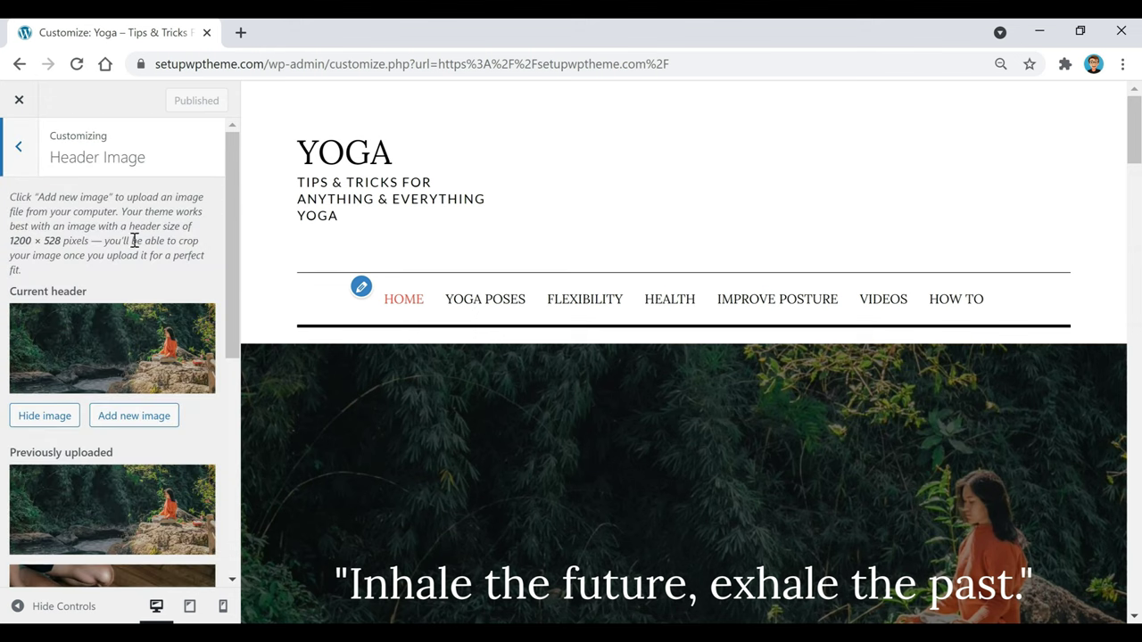
pyautogui.scroll(-1, 134, 236)
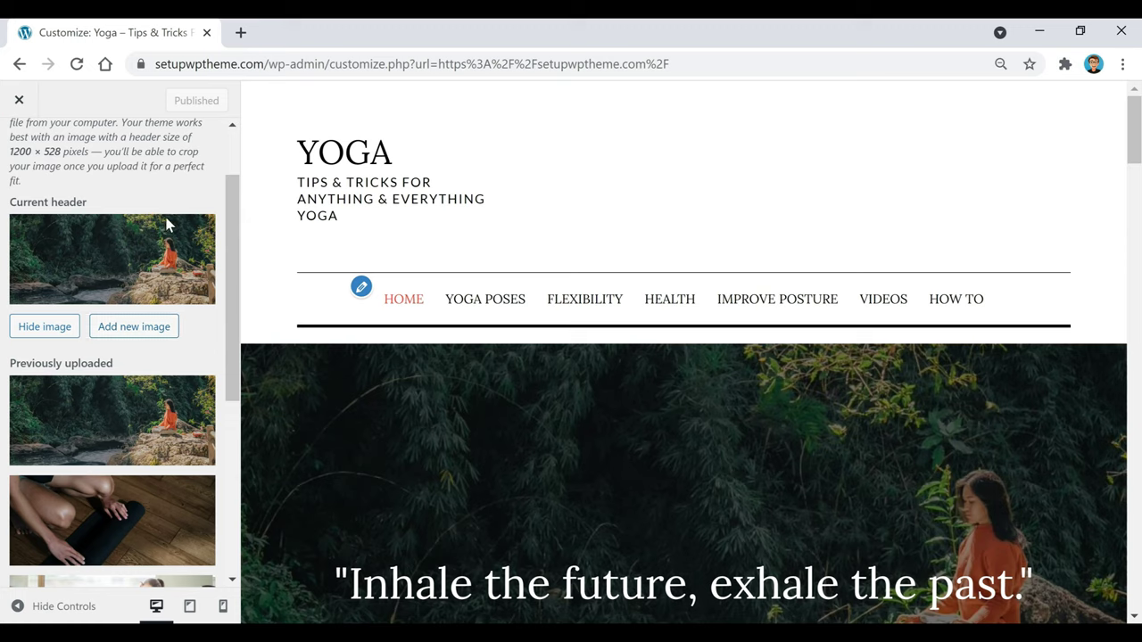
pyautogui.scroll(1, 166, 223)
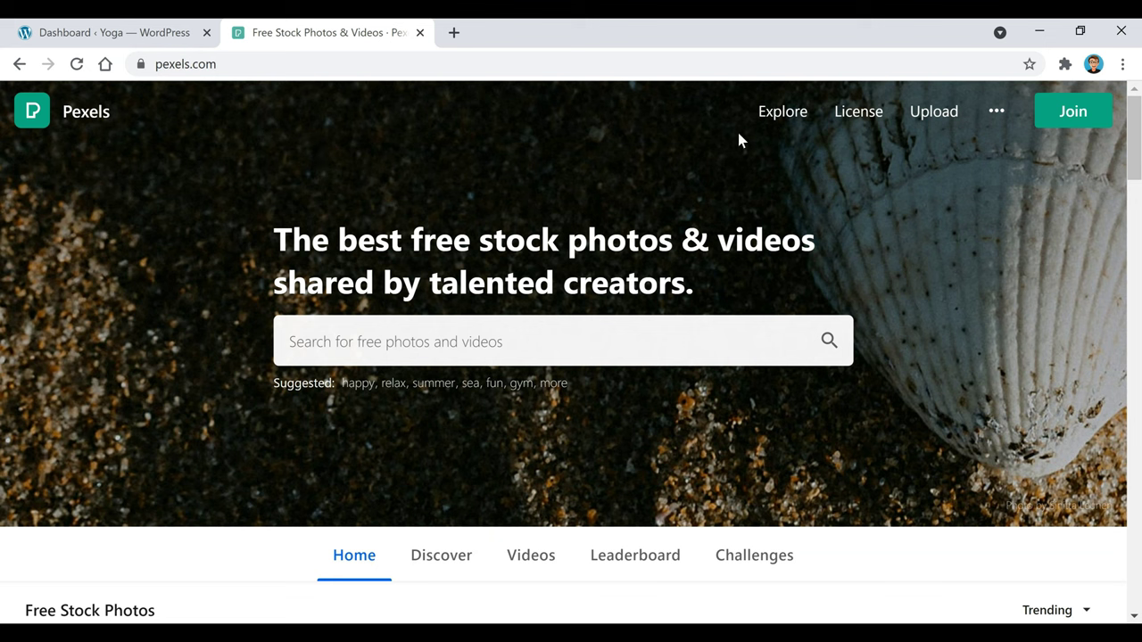
# - Open Pexels Discover and scroll through its popular and yoga photo collections
pyautogui.click(782, 118)
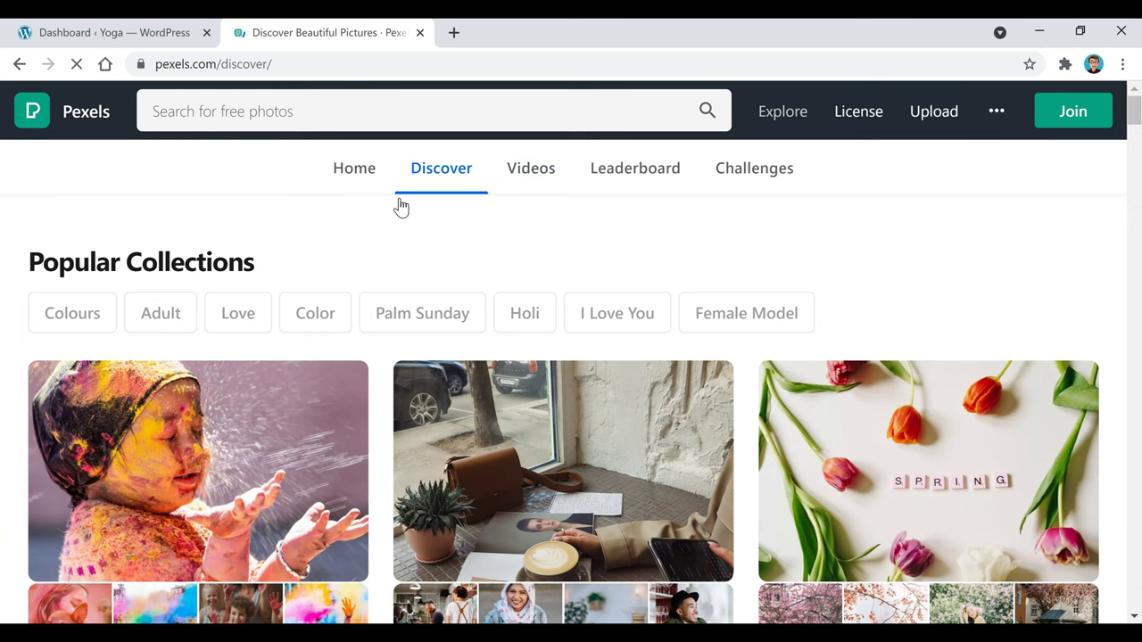
pyautogui.scroll(-4, 796, 209)
pyautogui.scroll(-8, 794, 209)
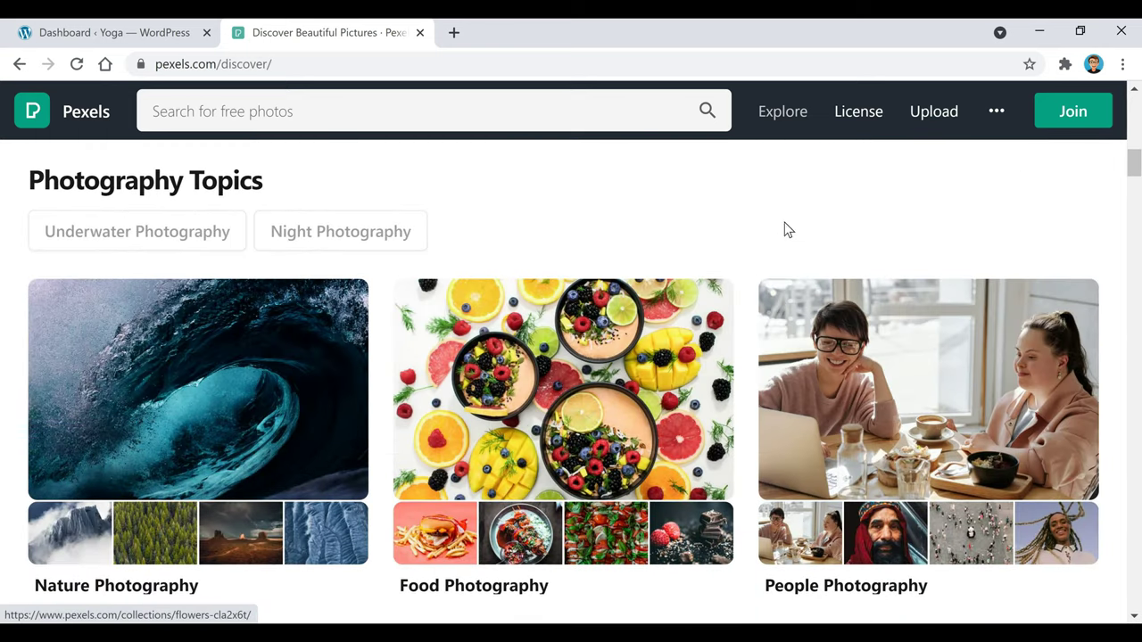
pyautogui.scroll(12, 741, 288)
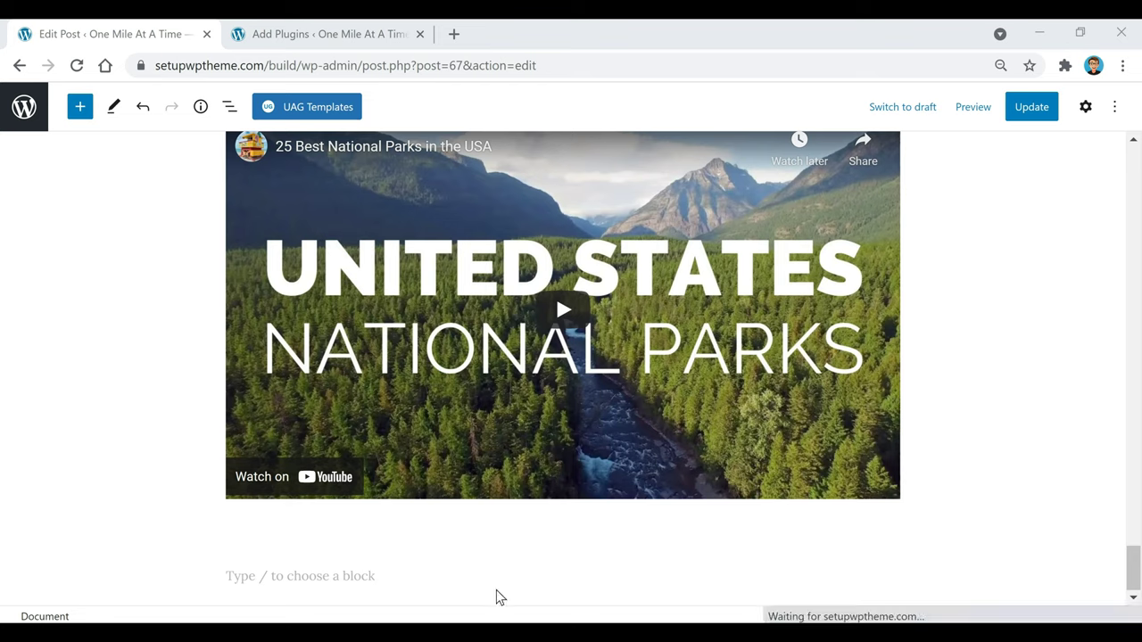
# - Select the empty block below the national parks video and open its quick block inserter
pyautogui.click(432, 573)
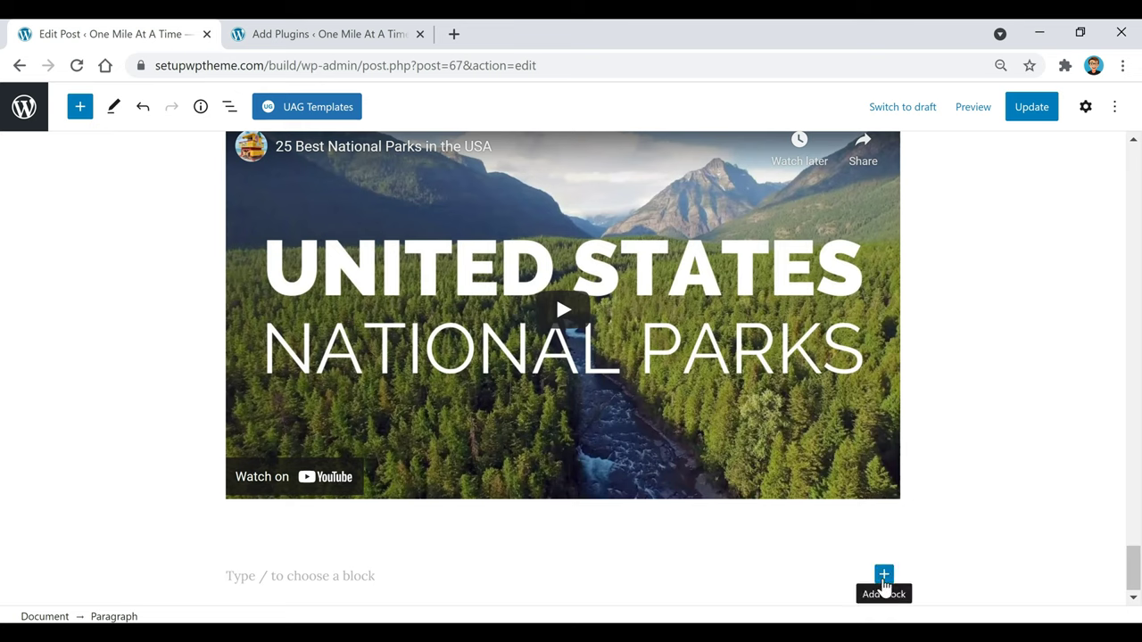
pyautogui.click(360, 41)
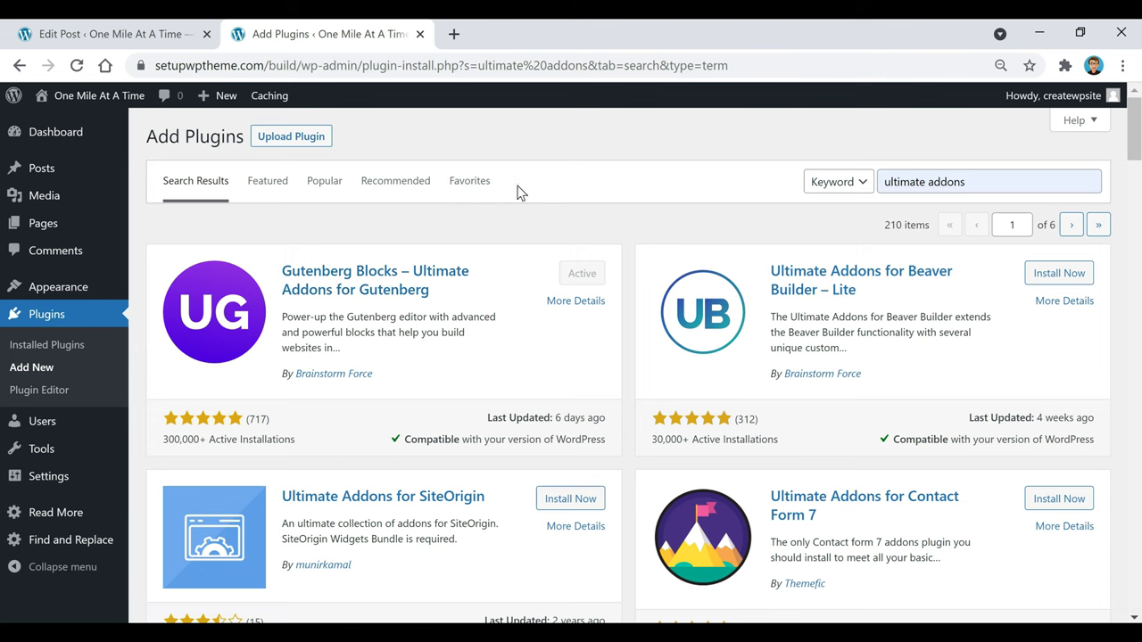
pyautogui.click(136, 38)
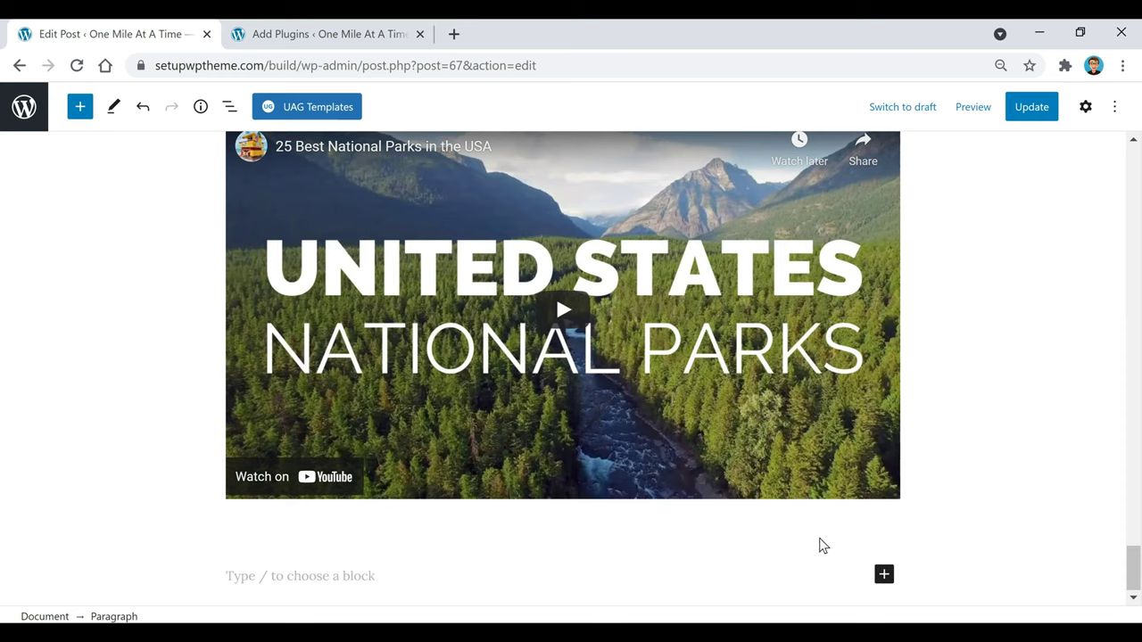
pyautogui.click(884, 579)
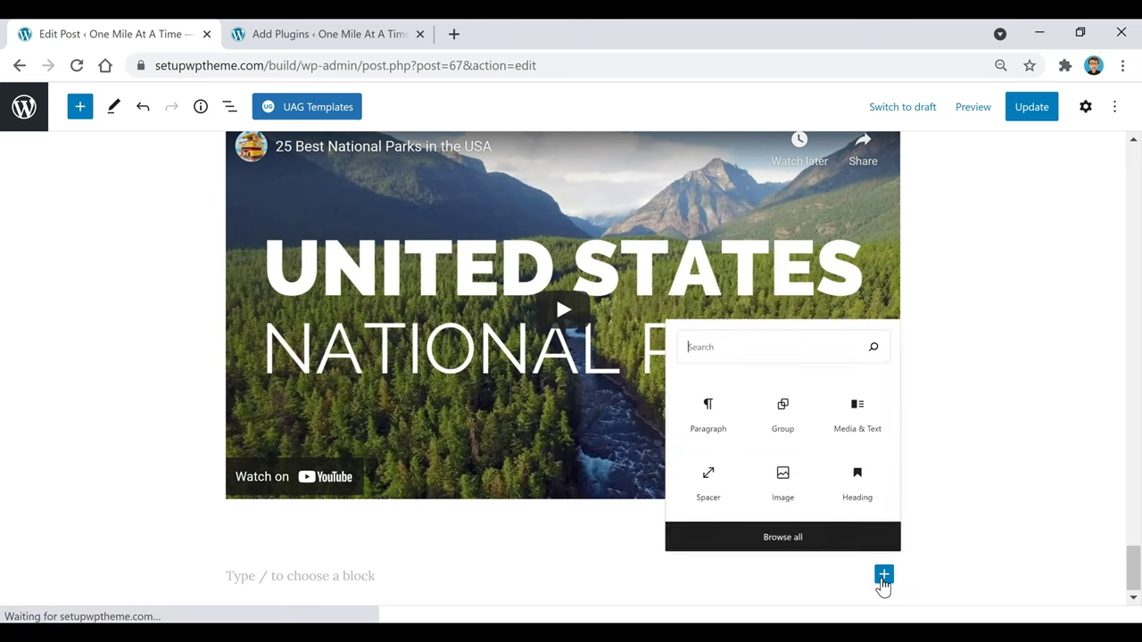
# - Insert a Media & Text block from the full block library and focus its content column
pyautogui.click(761, 544)
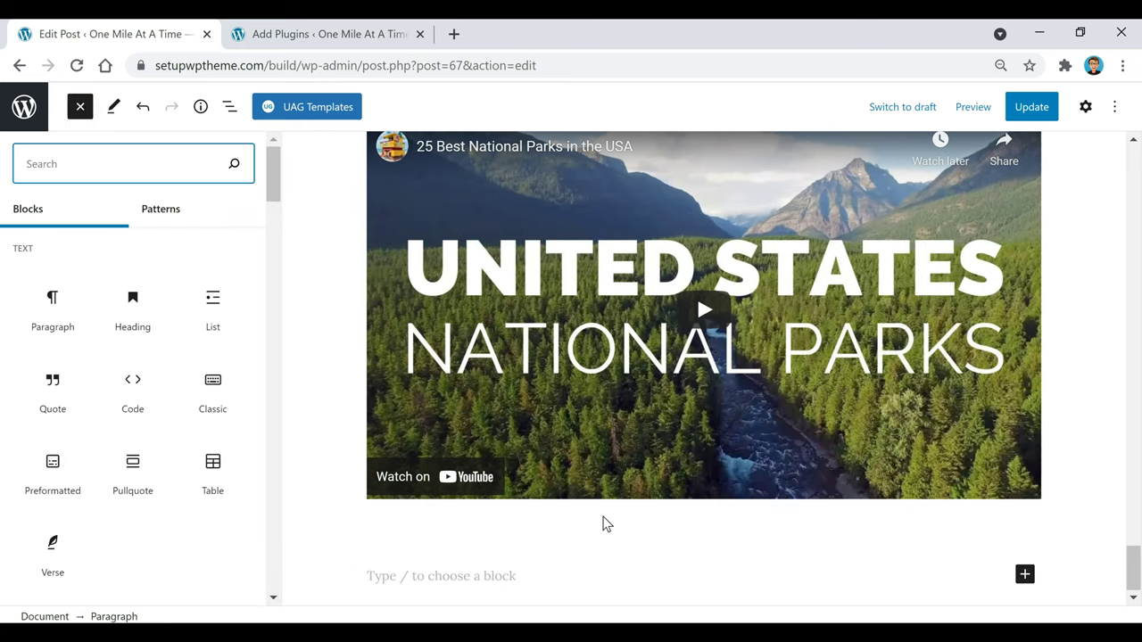
pyautogui.moveTo(101, 349)
pyautogui.scroll(-5, 103, 350)
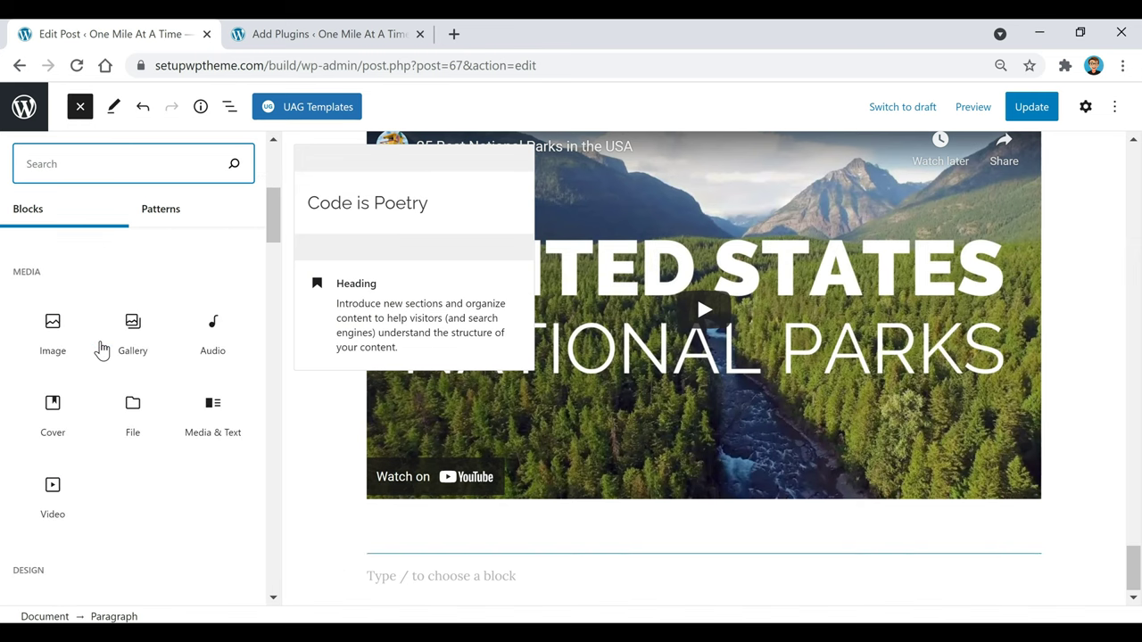
pyautogui.scroll(1, 104, 354)
pyautogui.scroll(1, 103, 354)
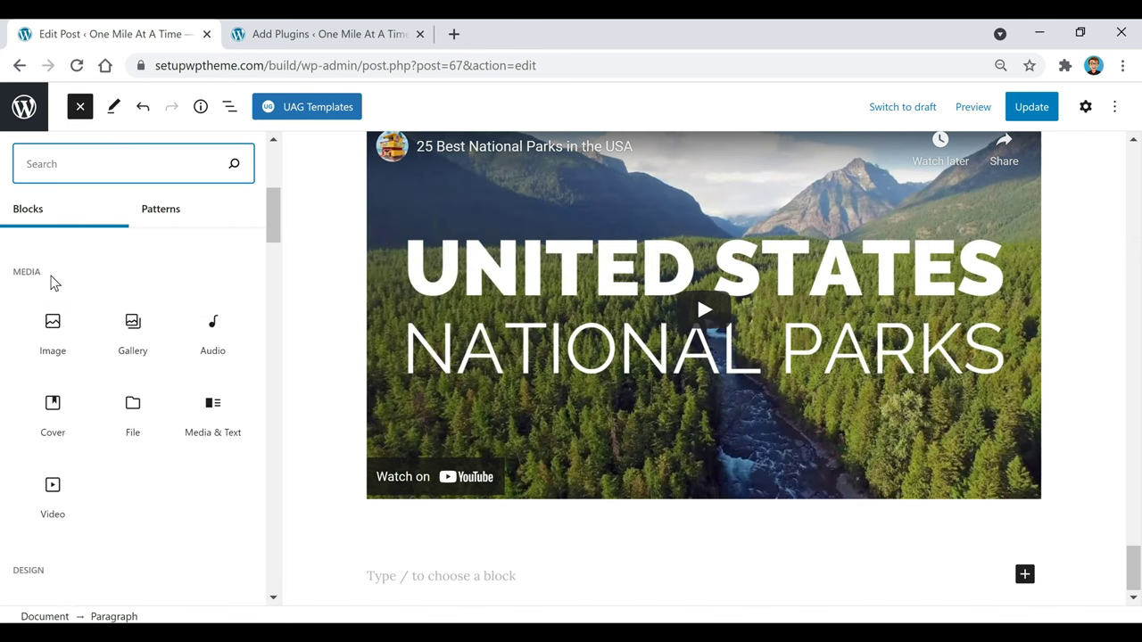
pyautogui.moveTo(224, 437)
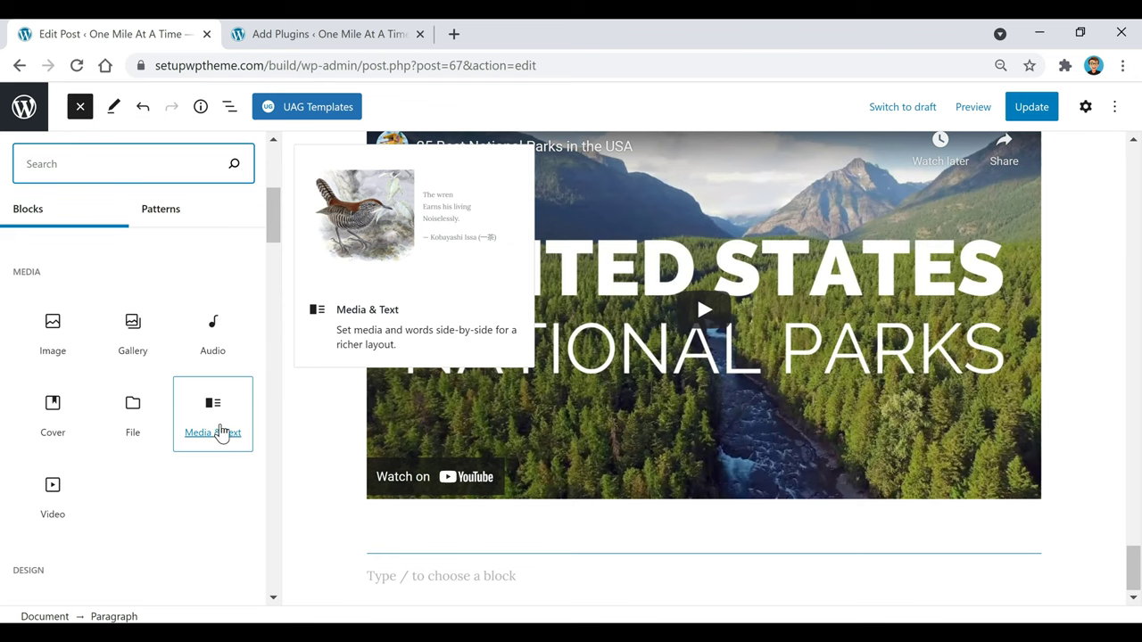
pyautogui.click(216, 417)
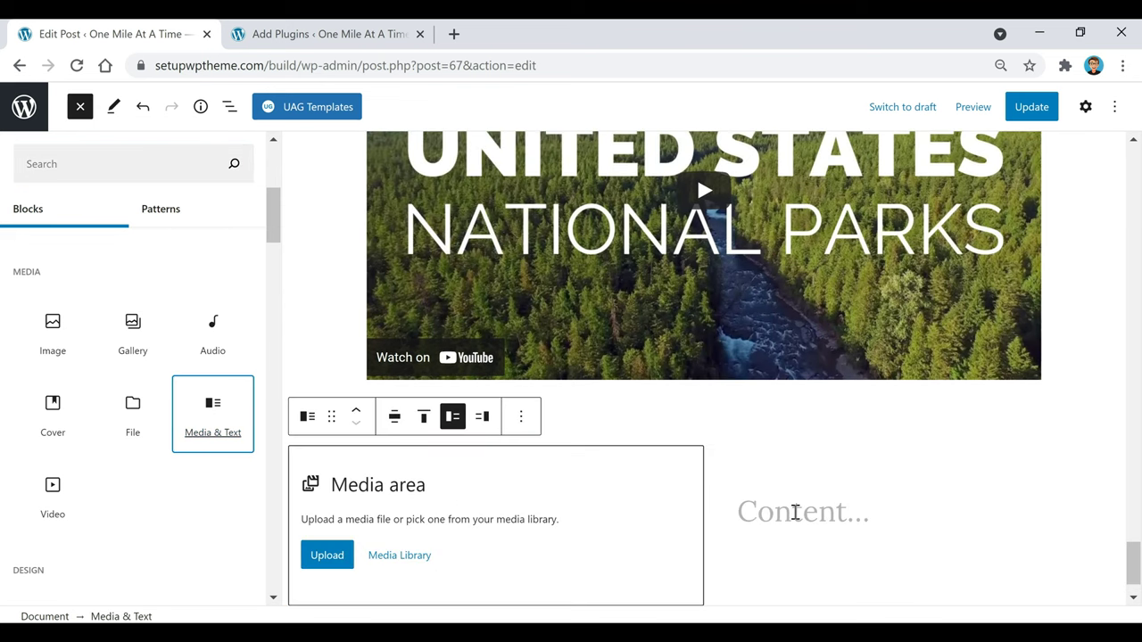
pyautogui.click(803, 516)
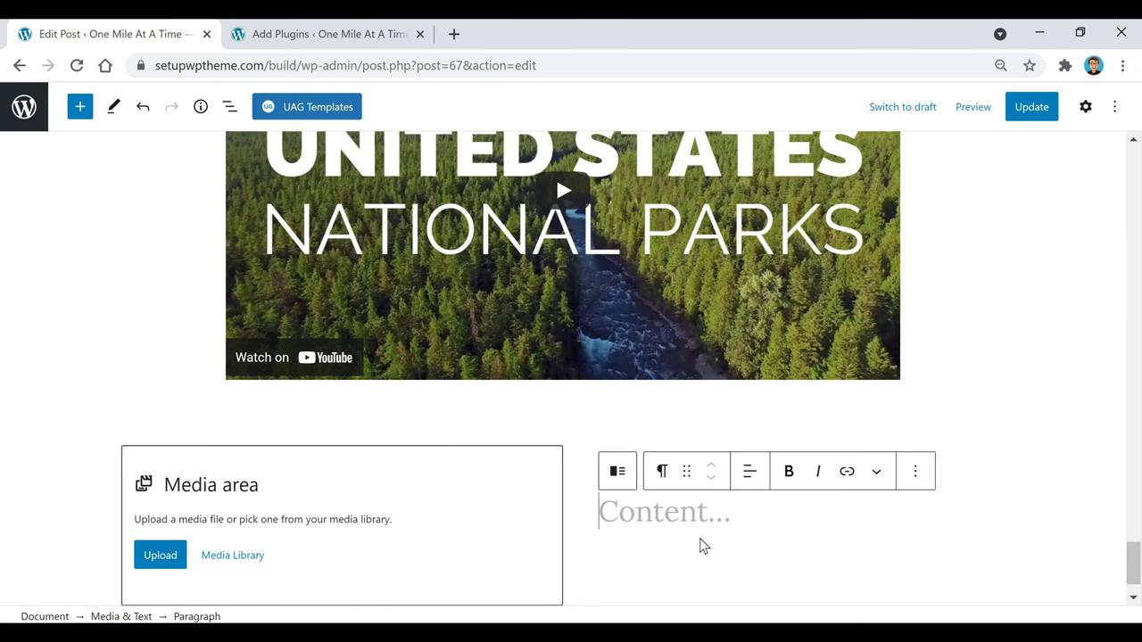
# - Paste the Yellowstone paragraph into the text column and convert it to an H4 heading
pyautogui.hotkey('ctrl', 'v')
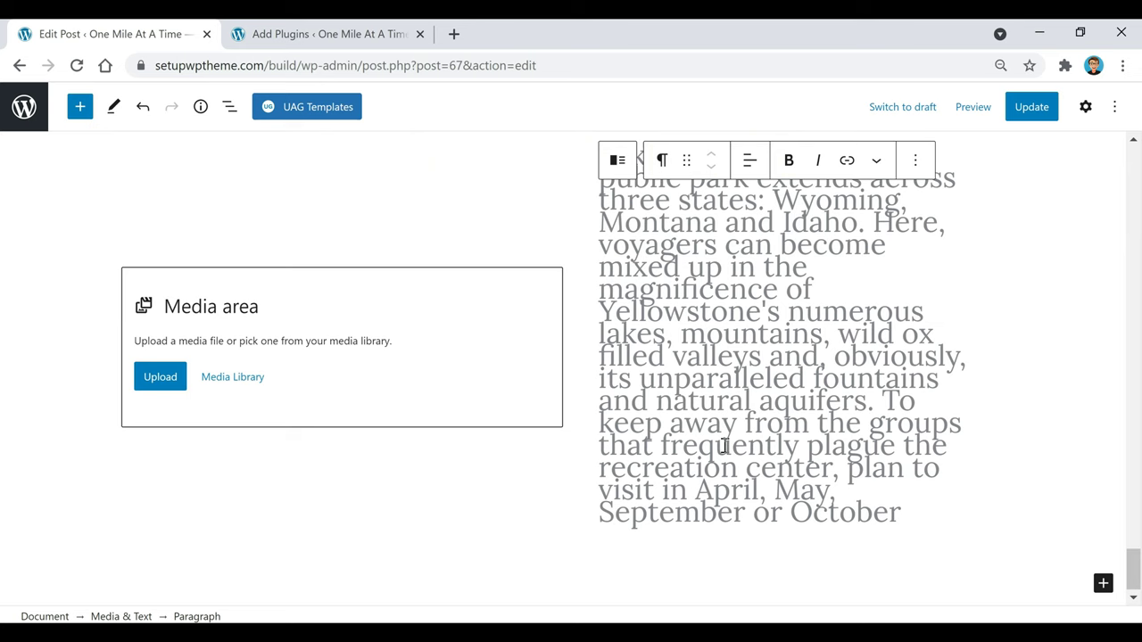
pyautogui.hotkey('ctrl', 'a')
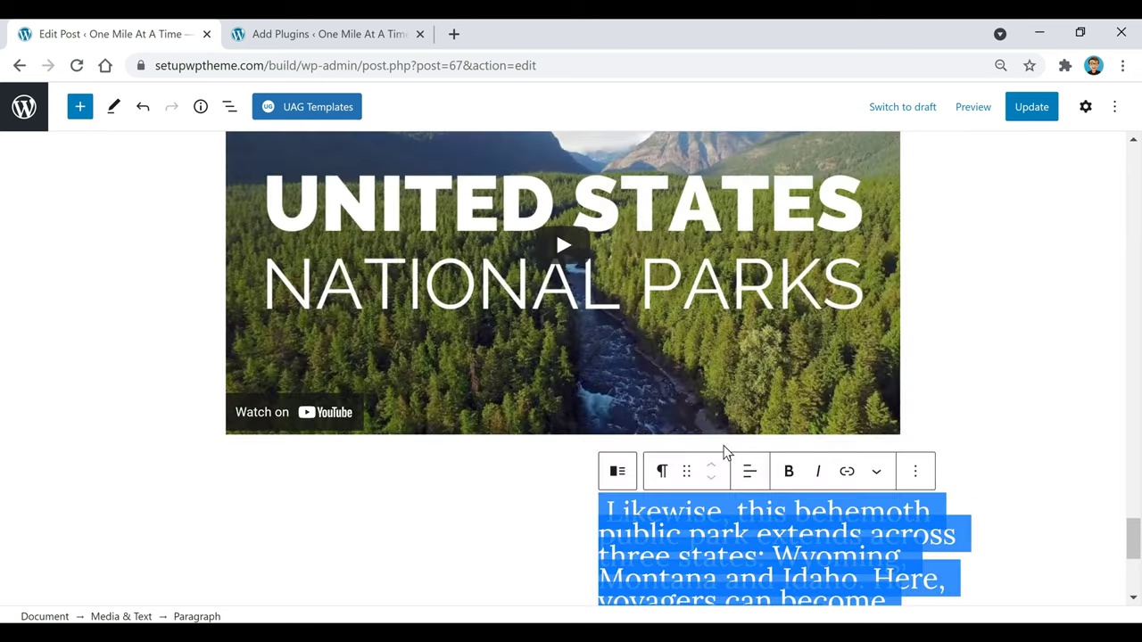
pyautogui.click(663, 472)
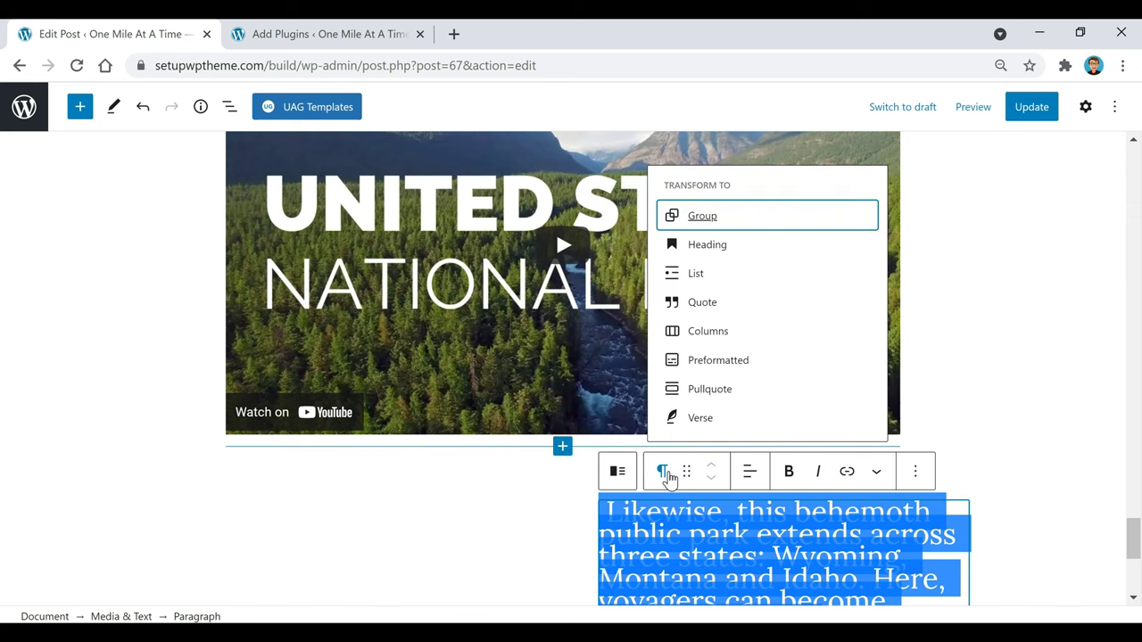
pyautogui.click(701, 249)
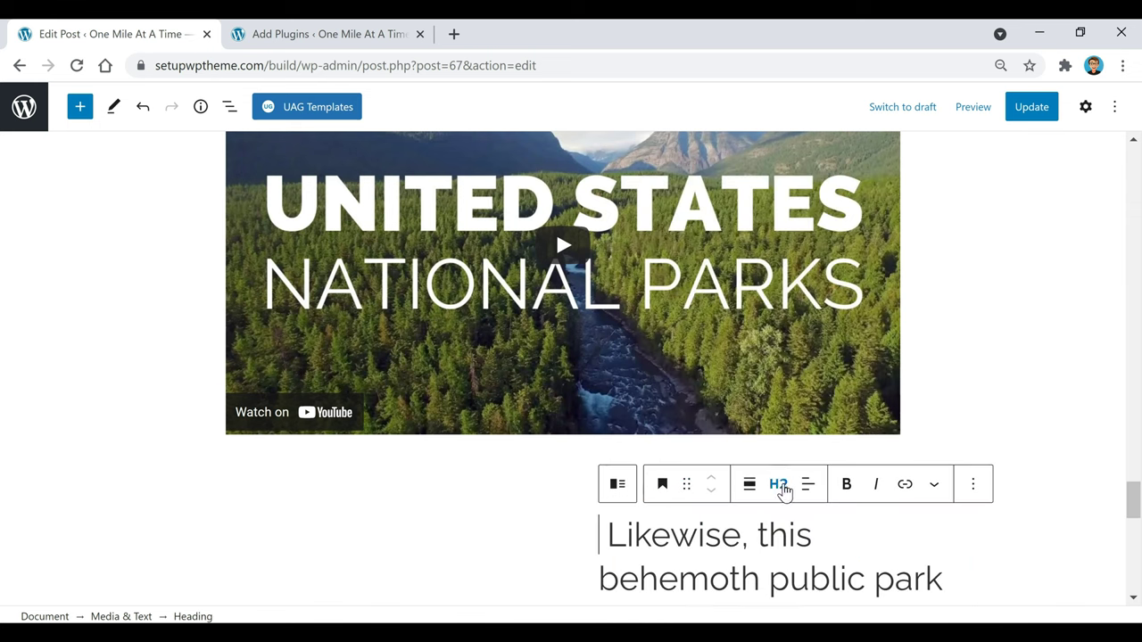
pyautogui.click(780, 486)
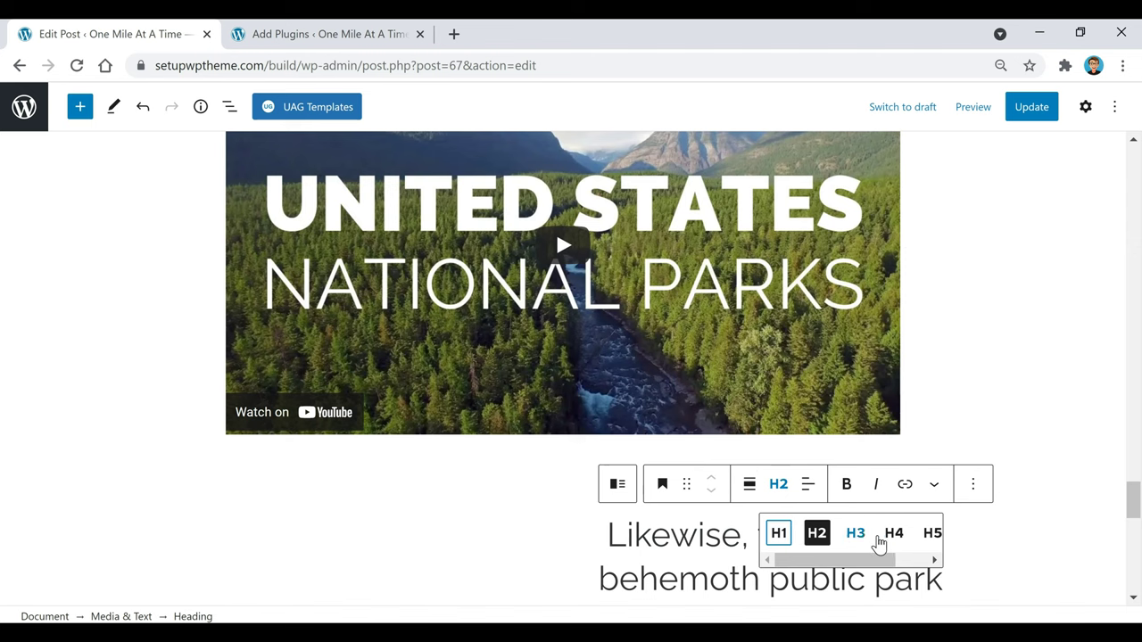
pyautogui.click(893, 533)
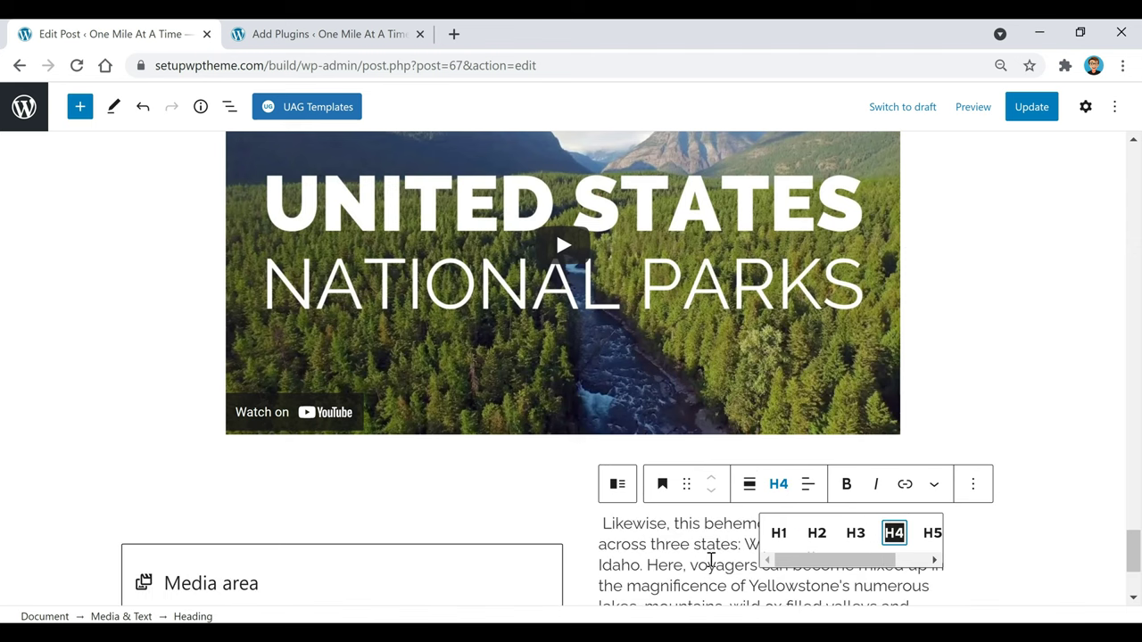
# - Revert the Yellowstone text to a paragraph, then set it back to heading level H4
pyautogui.scroll(-2, 711, 559)
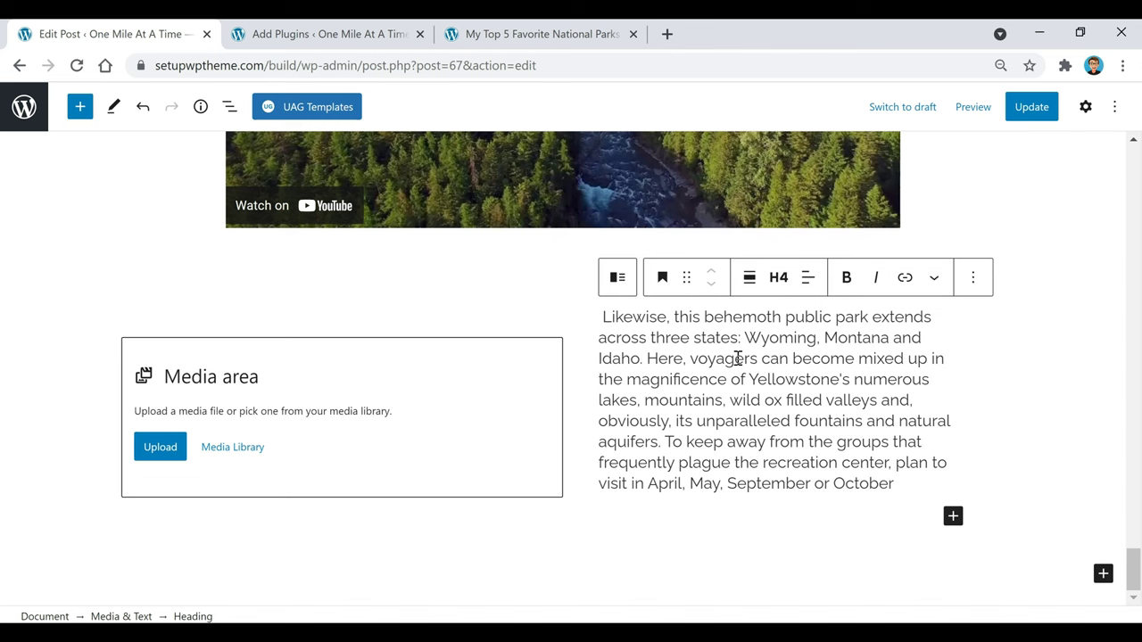
pyautogui.tripleClick(738, 357)
pyautogui.scroll(1, 738, 358)
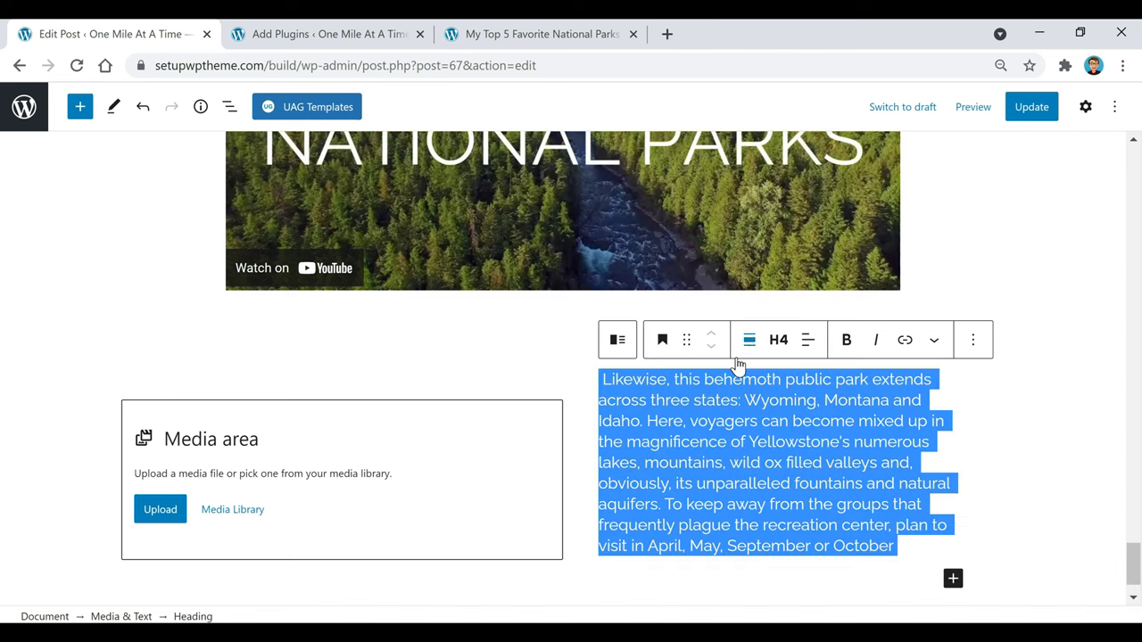
pyautogui.click(664, 341)
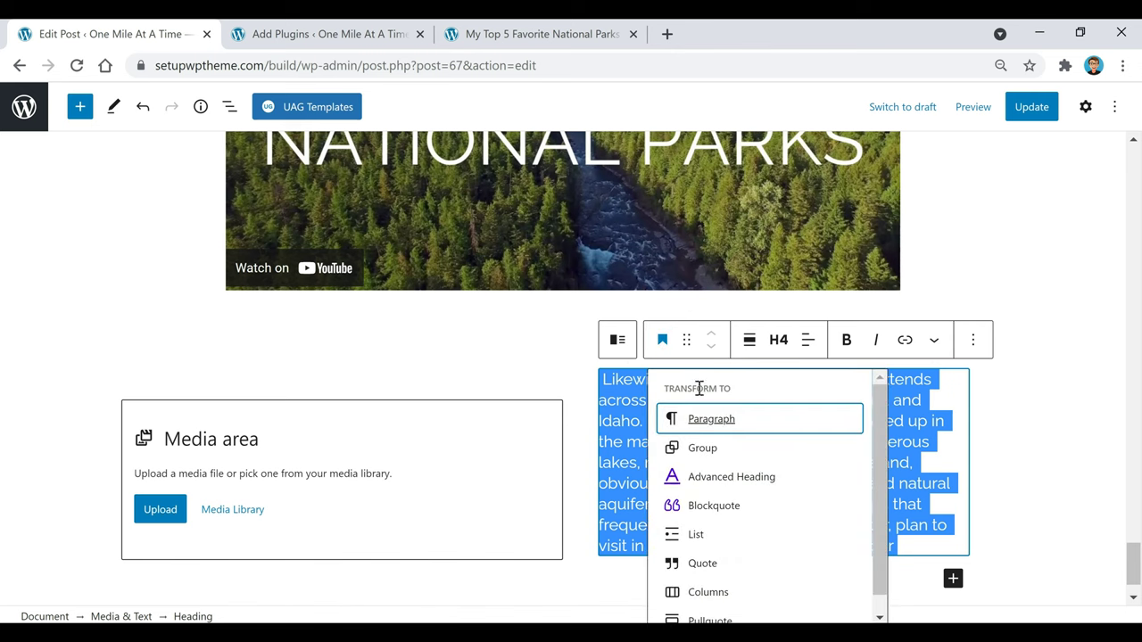
pyautogui.click(711, 421)
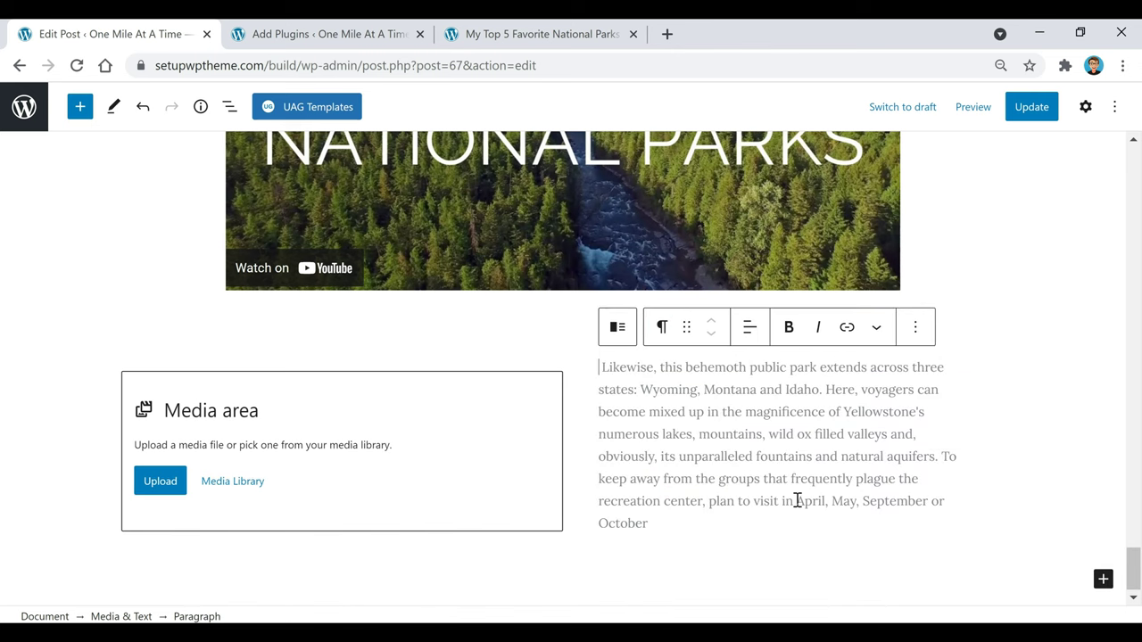
pyautogui.scroll(2, 643, 455)
pyautogui.scroll(-2, 641, 457)
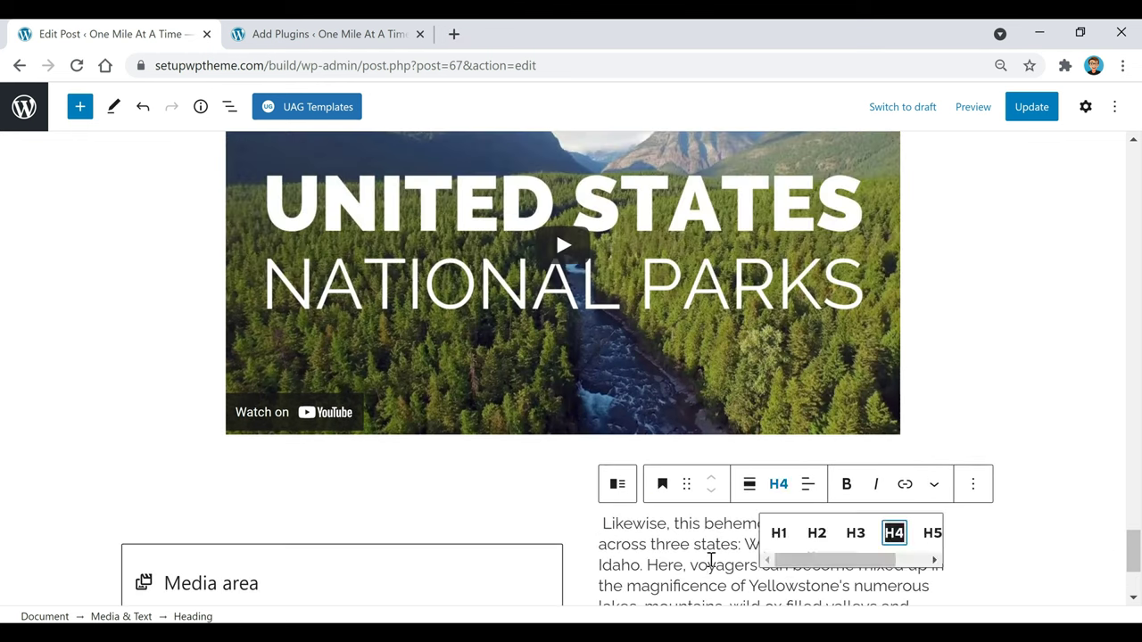
pyautogui.click(708, 563)
pyautogui.scroll(-2, 710, 567)
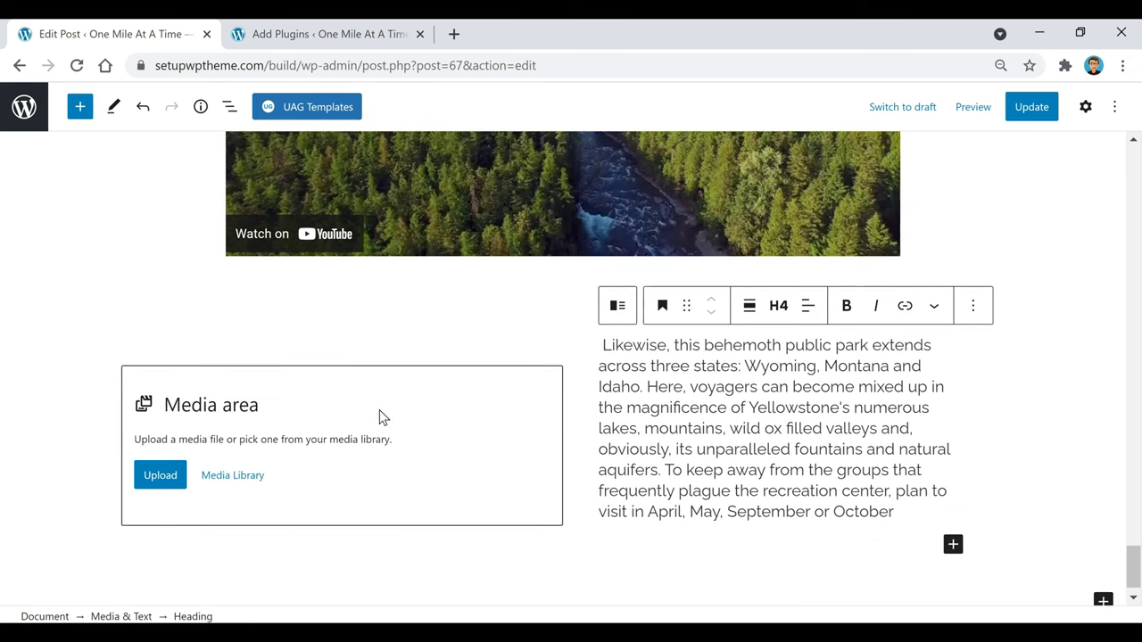
# - Insert the terrace photo of two people from the Media Library, keeping it on the left
pyautogui.click(250, 480)
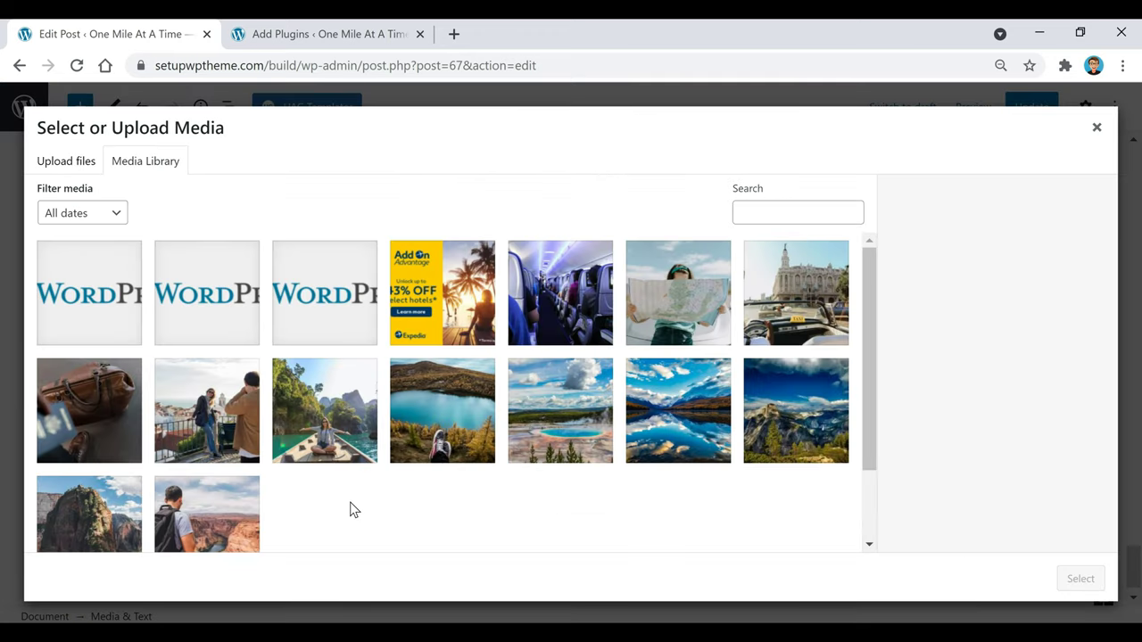
pyautogui.click(208, 394)
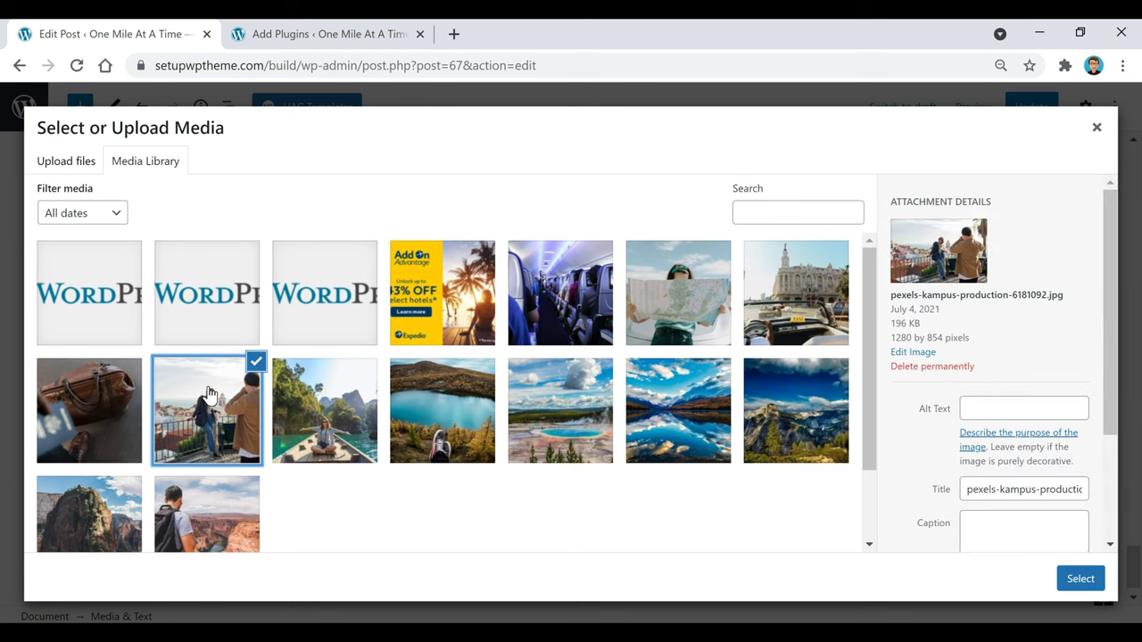
pyautogui.click(1080, 578)
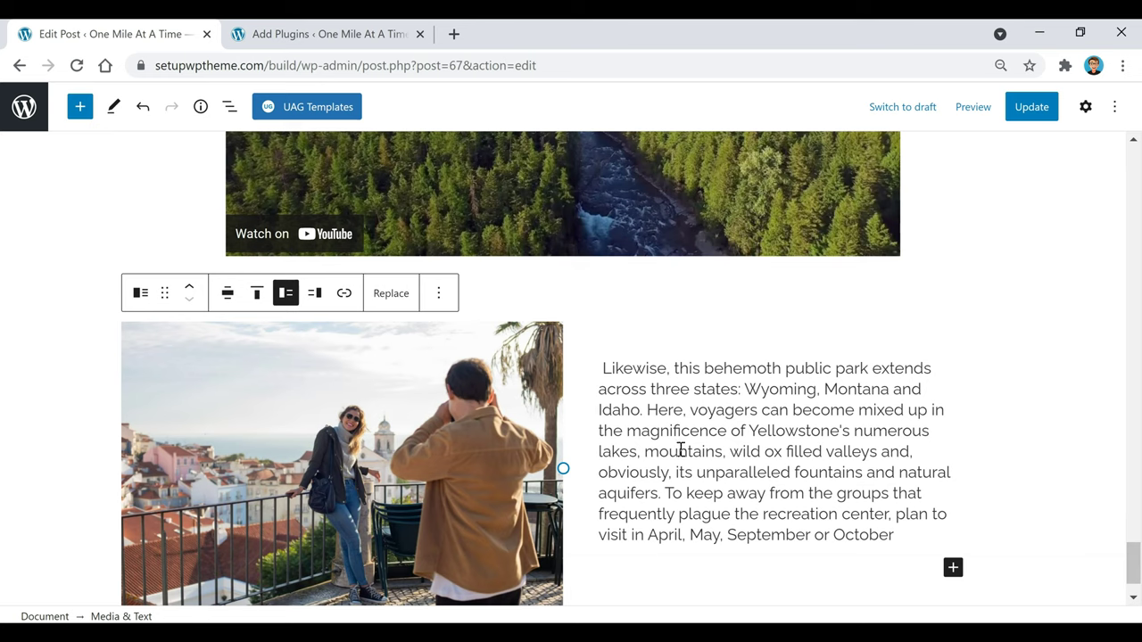
pyautogui.click(314, 301)
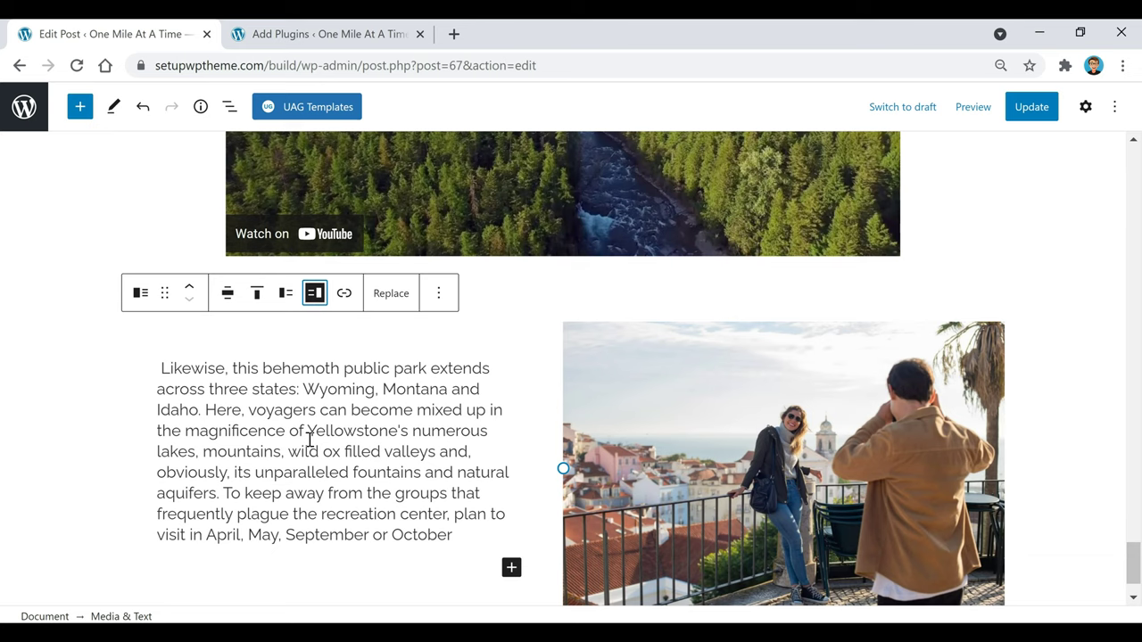
pyautogui.click(287, 294)
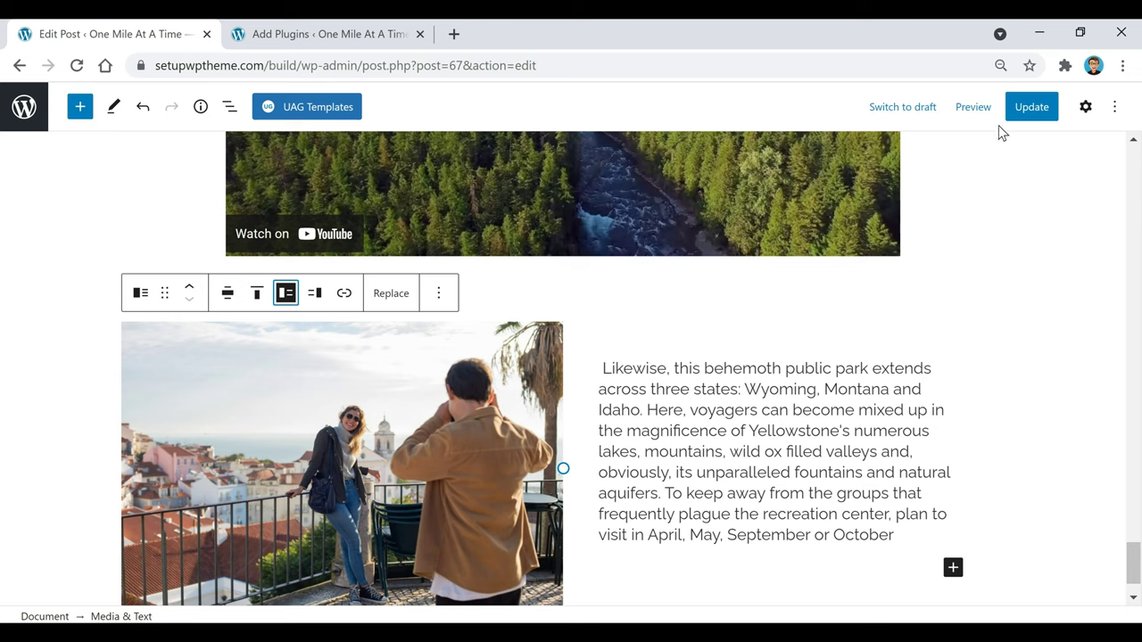
# - Update the post and open the published post in a new tab
pyautogui.click(1035, 112)
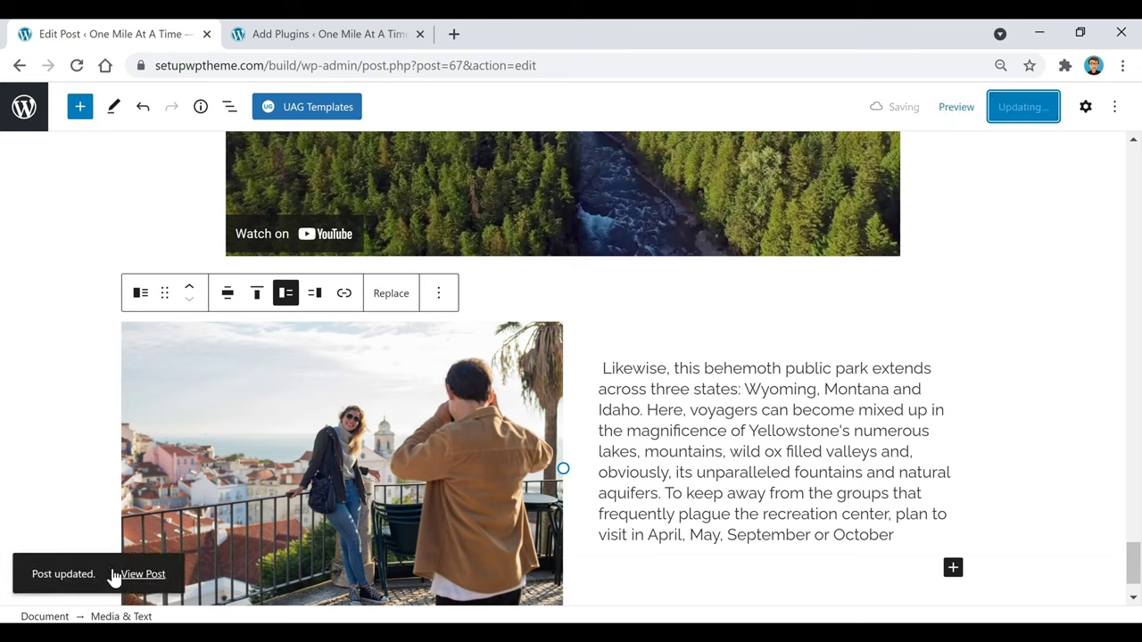
pyautogui.rightClick(141, 576)
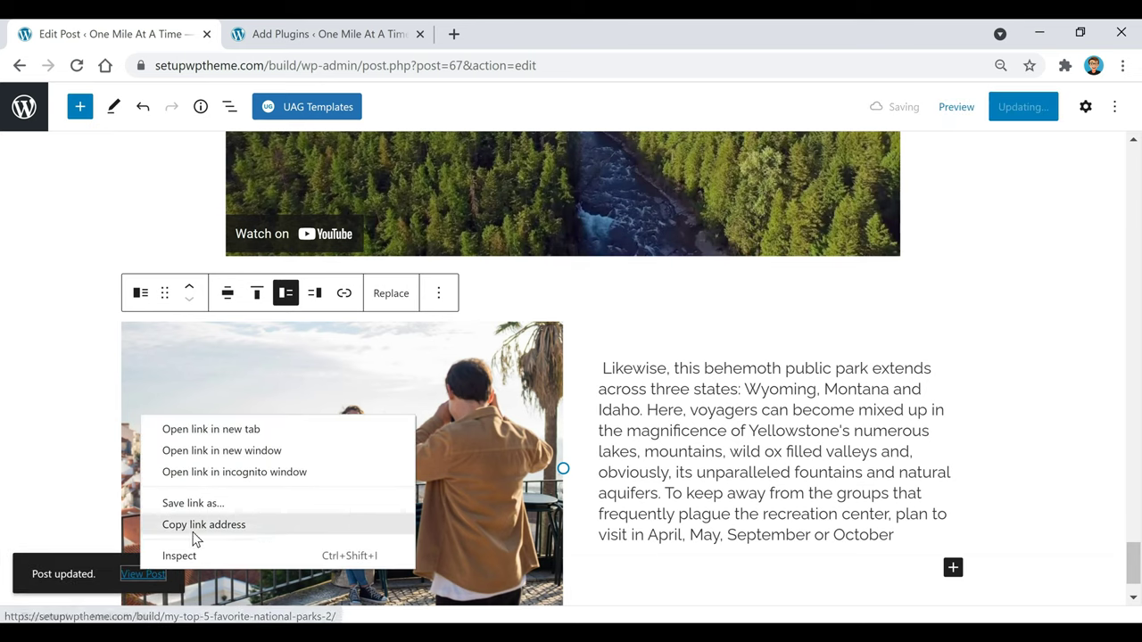
pyautogui.click(229, 430)
# - Scroll through the live post to check the terrace photo beside the Yellowstone text
pyautogui.click(549, 37)
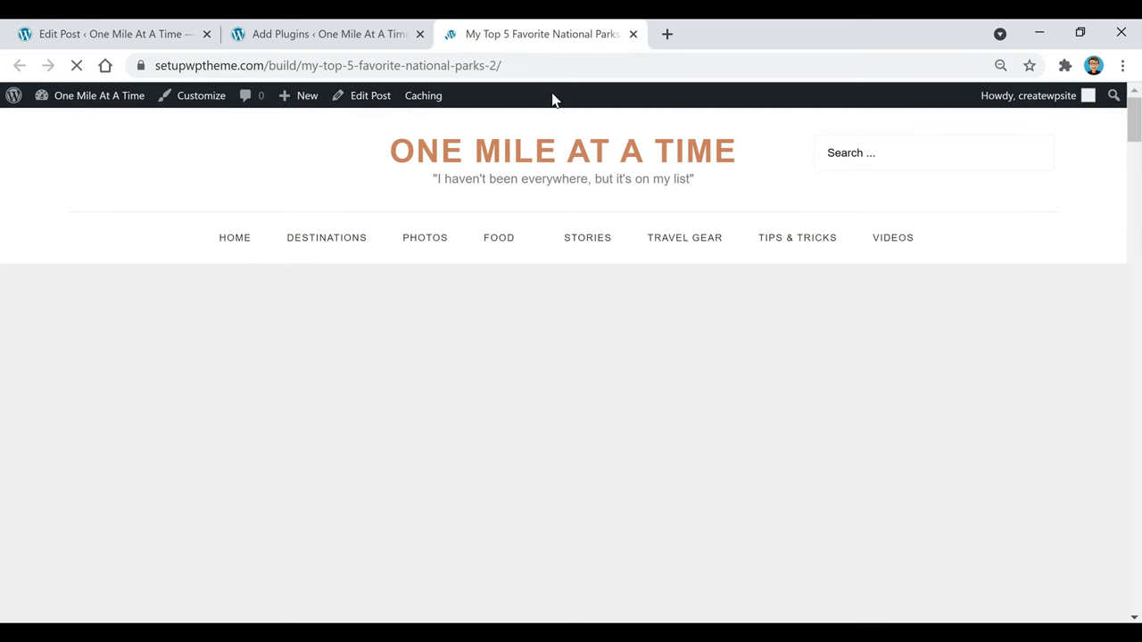
pyautogui.scroll(-3, 571, 415)
pyautogui.scroll(-15, 569, 419)
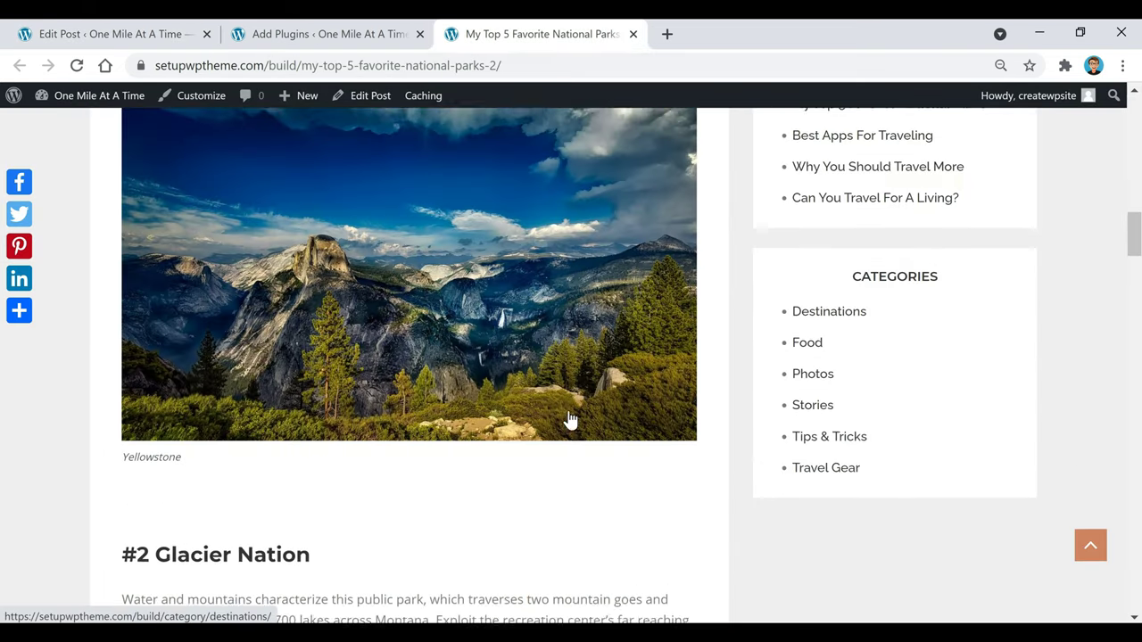
pyautogui.scroll(-15, 569, 420)
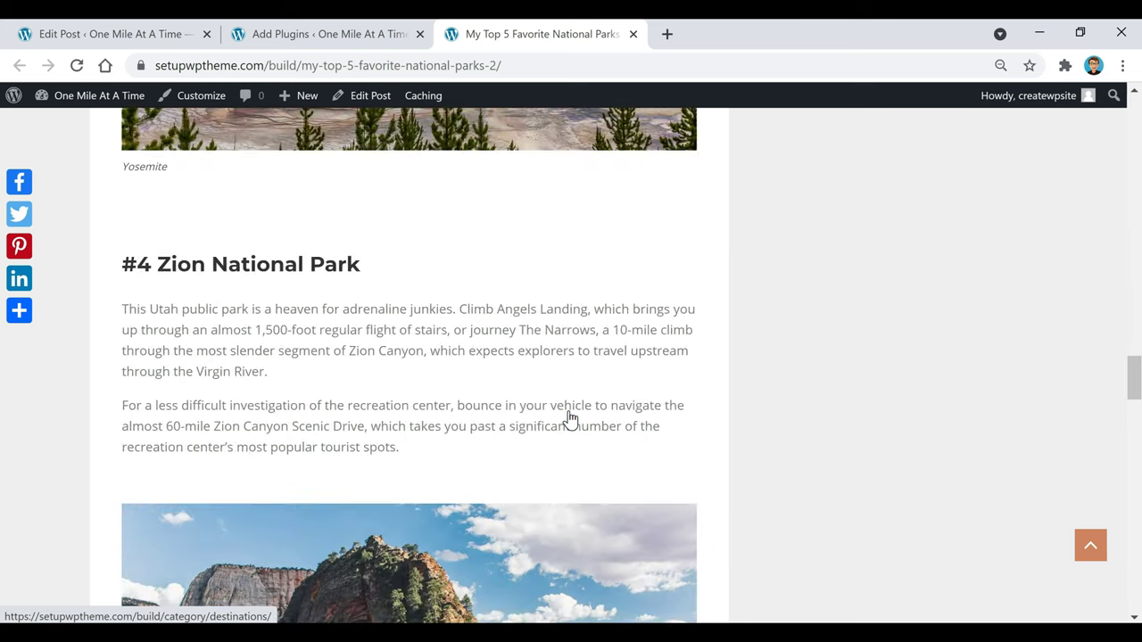
pyautogui.scroll(-10, 571, 419)
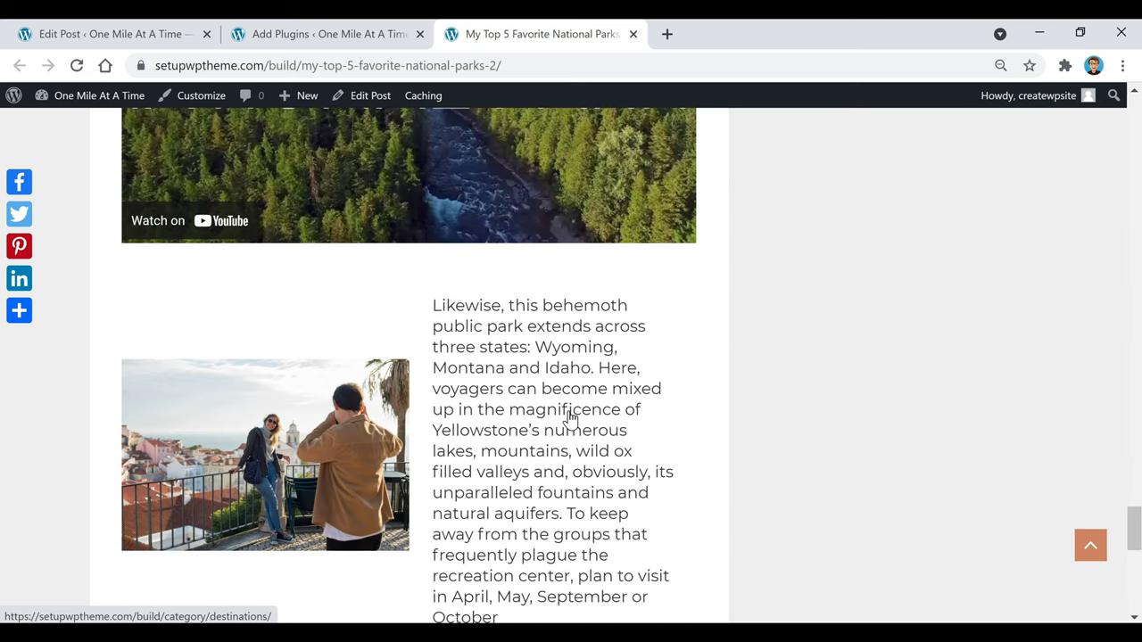
pyautogui.scroll(-1, 569, 412)
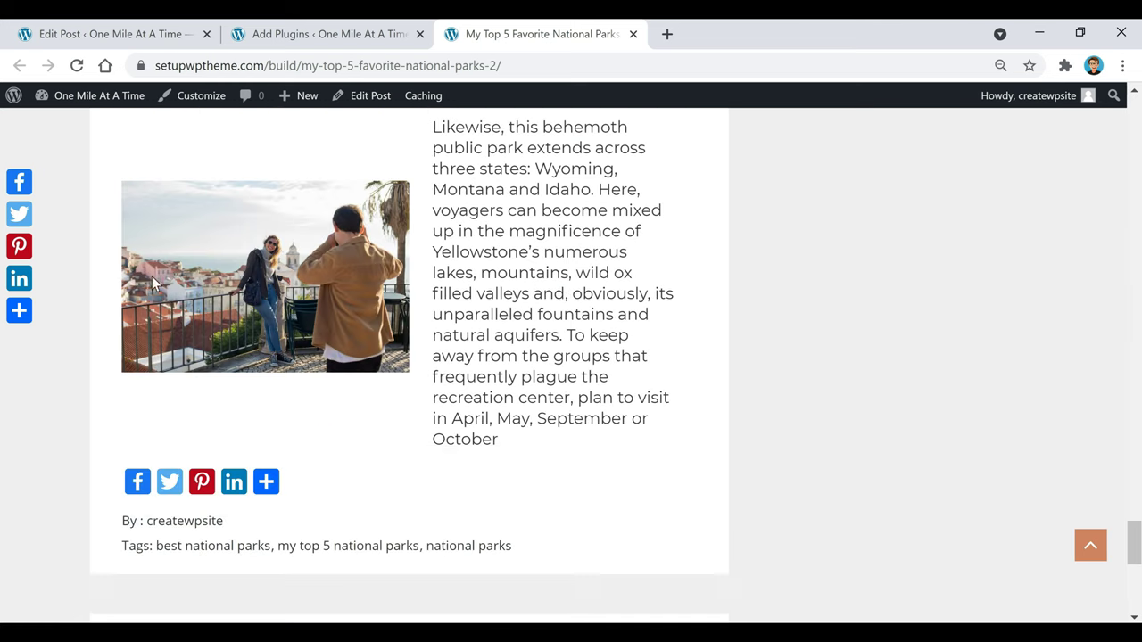
pyautogui.scroll(1, 563, 384)
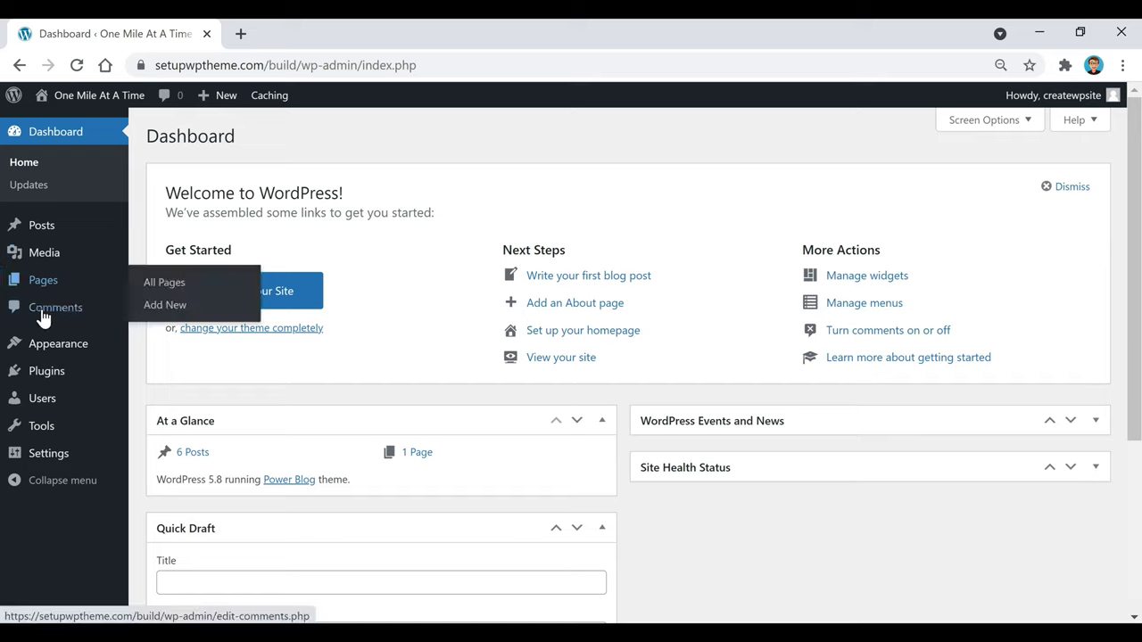
# - Search plugins for 'duplicate page', then install and activate Duplicate Page
pyautogui.moveTo(35, 373)
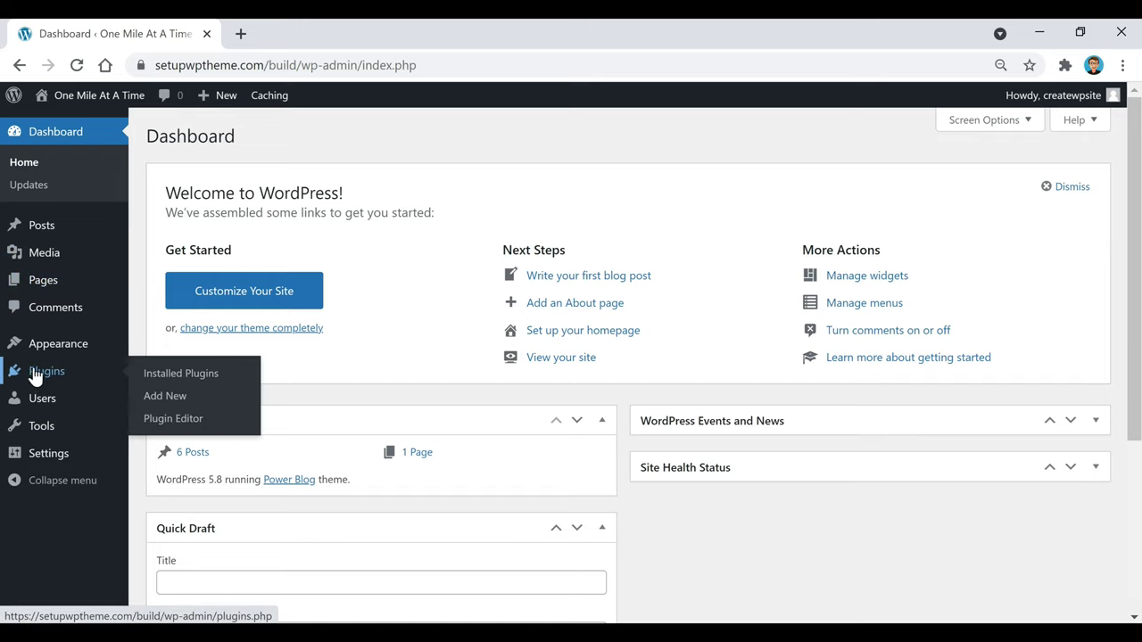
pyautogui.click(163, 402)
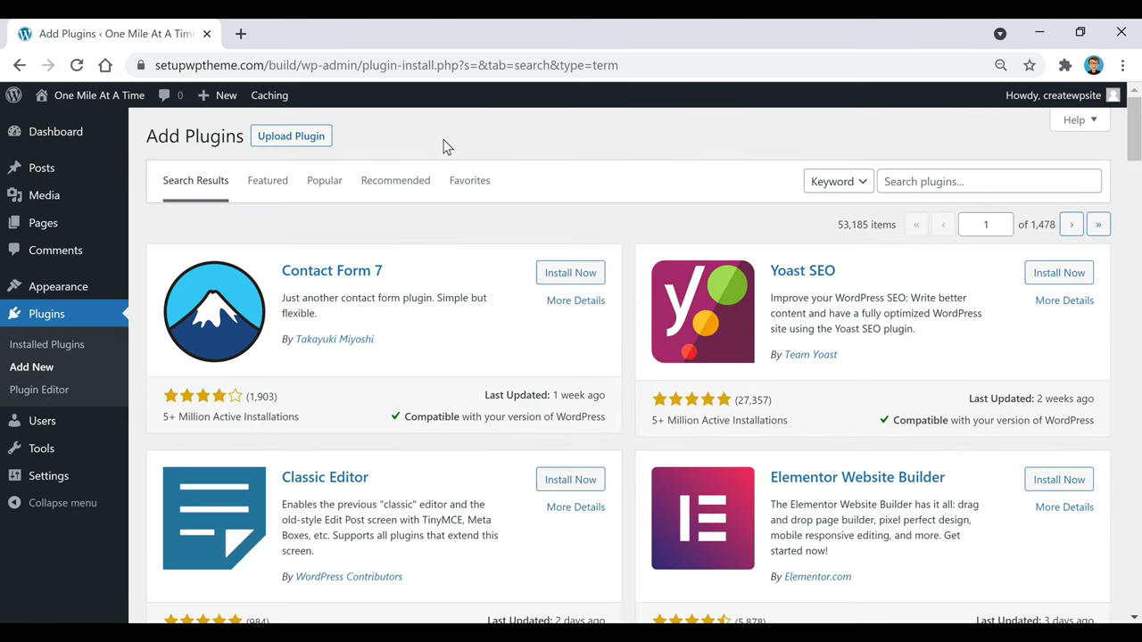
pyautogui.click(1005, 186)
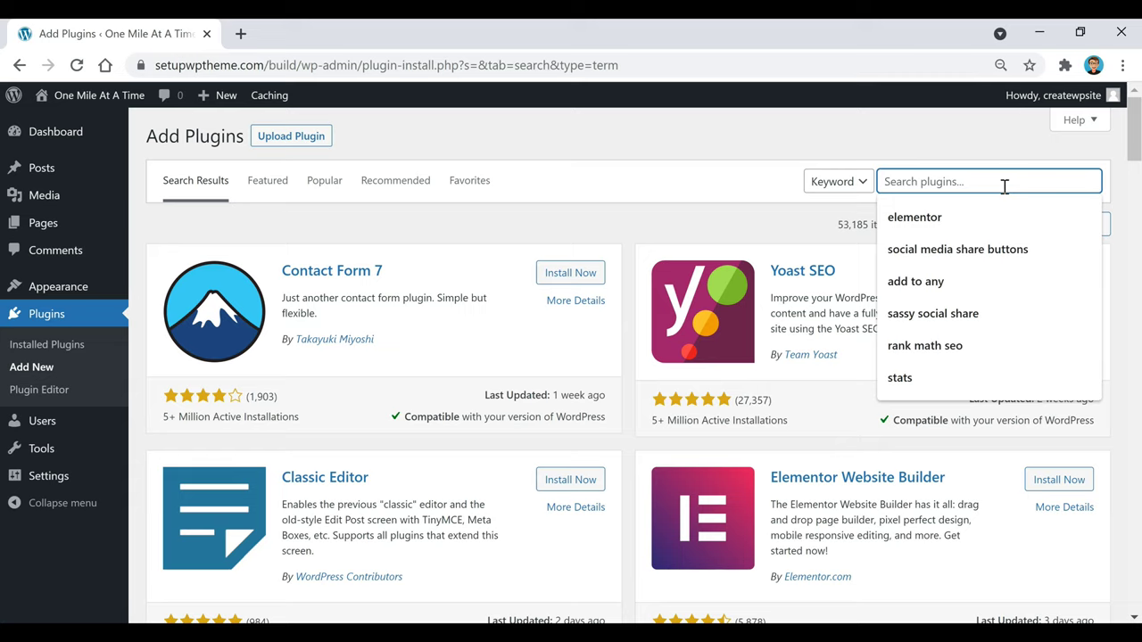
pyautogui.write('duplicate page')
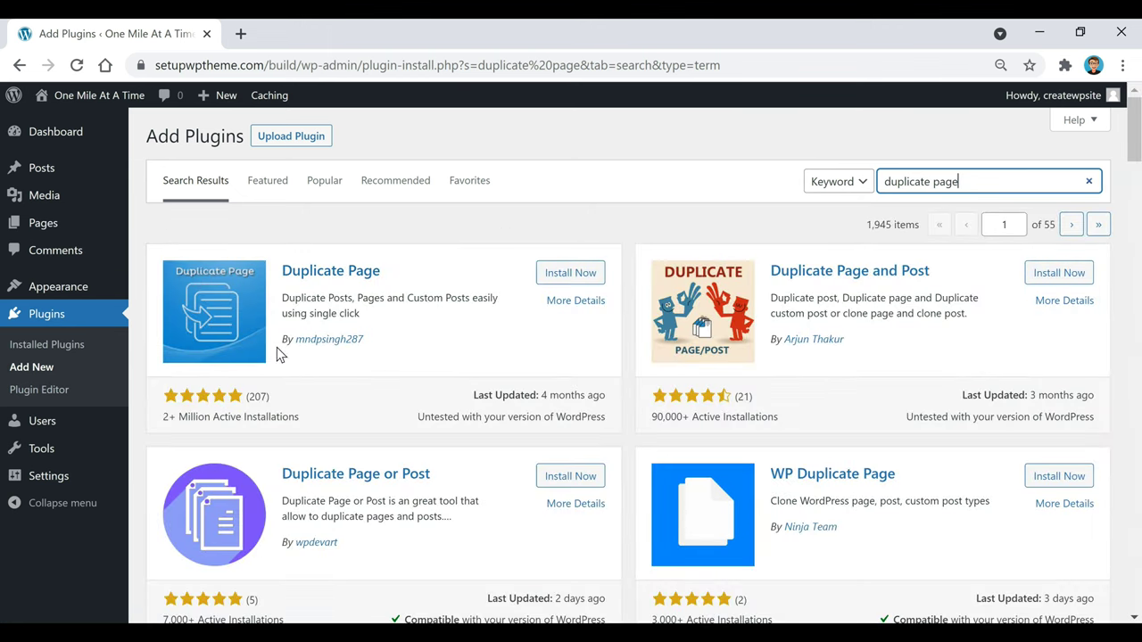
pyautogui.click(587, 276)
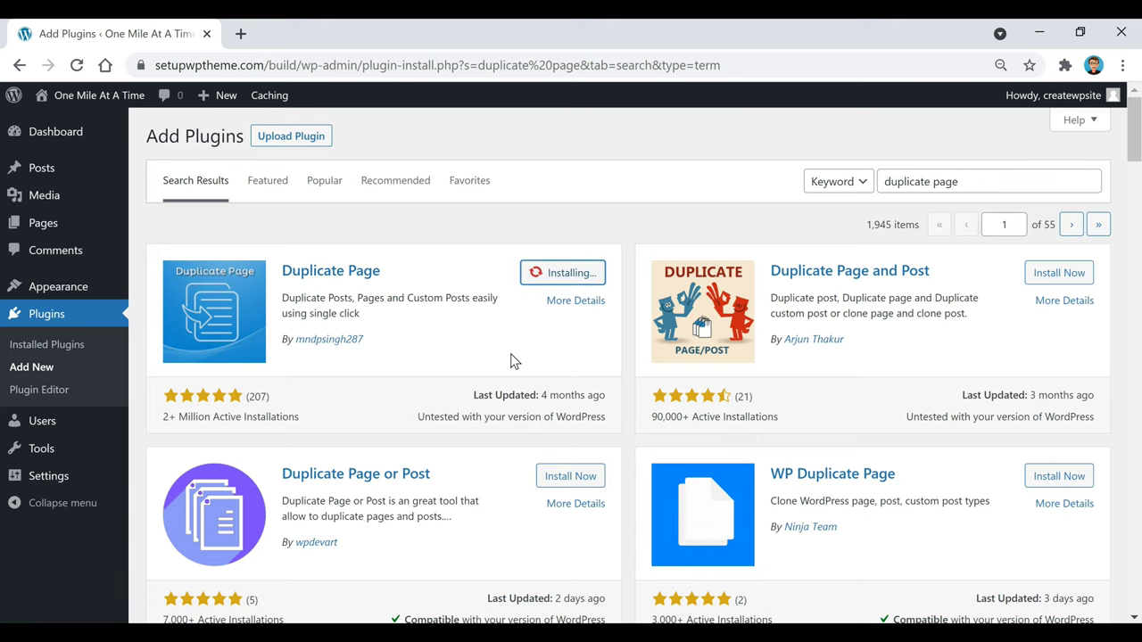
pyautogui.click(580, 279)
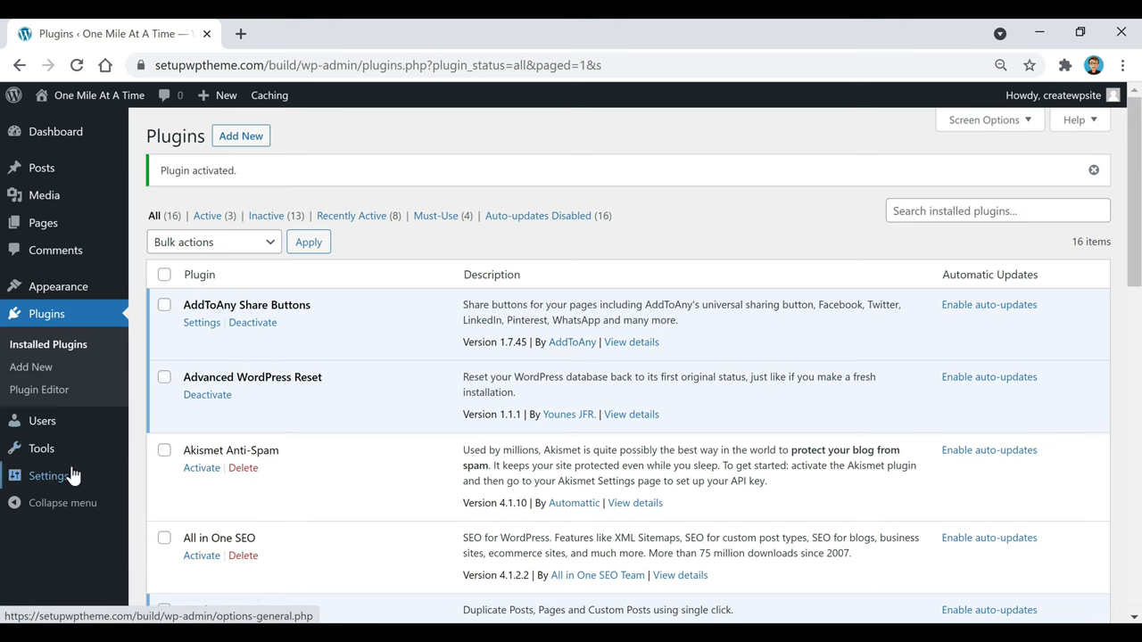
# - Review the Duplicate Page settings, then open the Posts list showing six published posts
pyautogui.moveTo(53, 490)
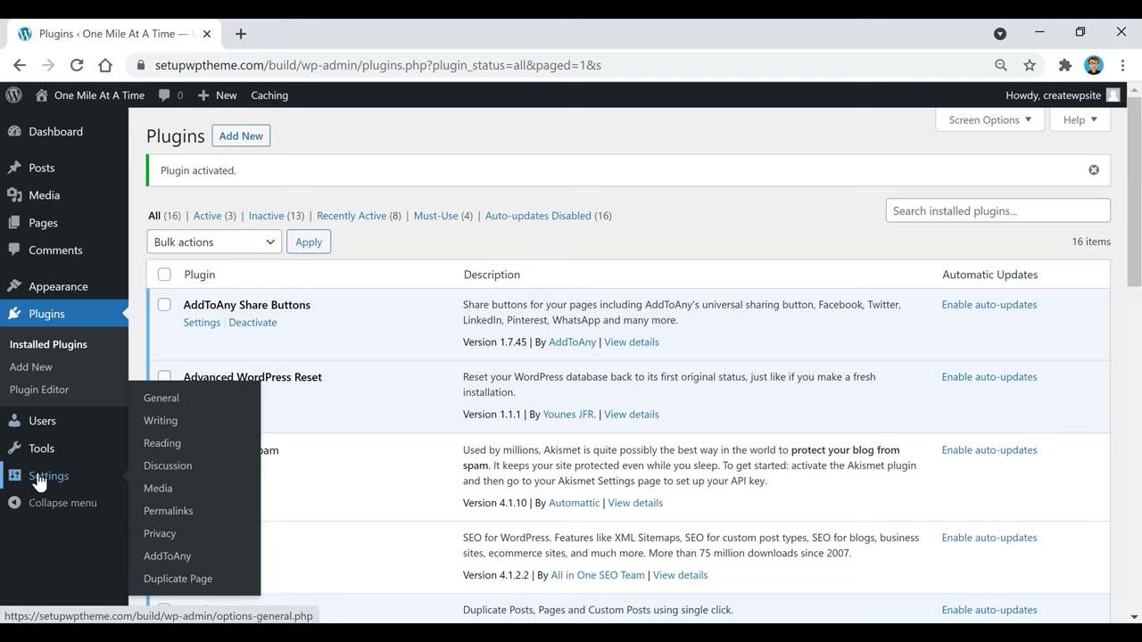
pyautogui.click(199, 585)
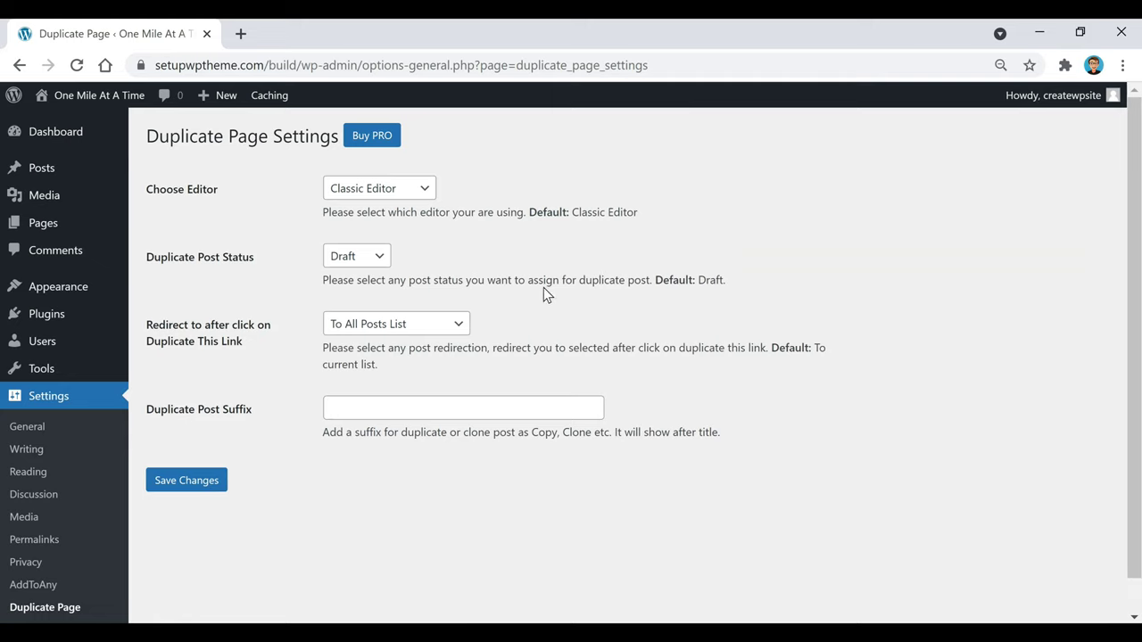
pyautogui.click(94, 176)
pyautogui.moveTo(276, 257)
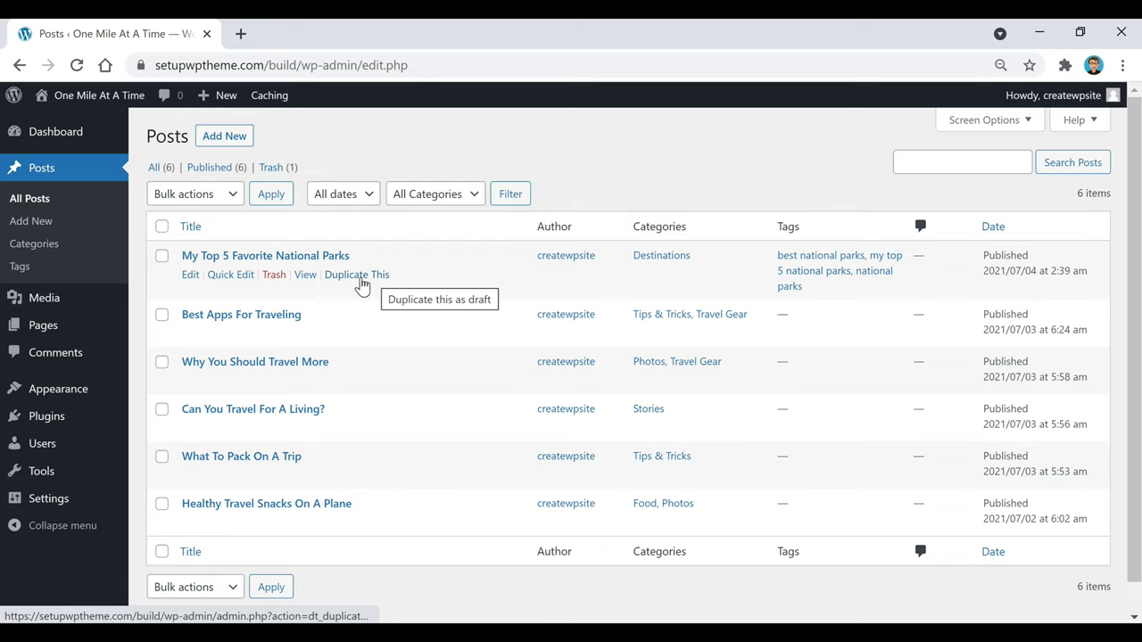
# - Duplicate 'My Top 5 Favorite National Parks' and the Contact Us page as drafts
pyautogui.click(357, 277)
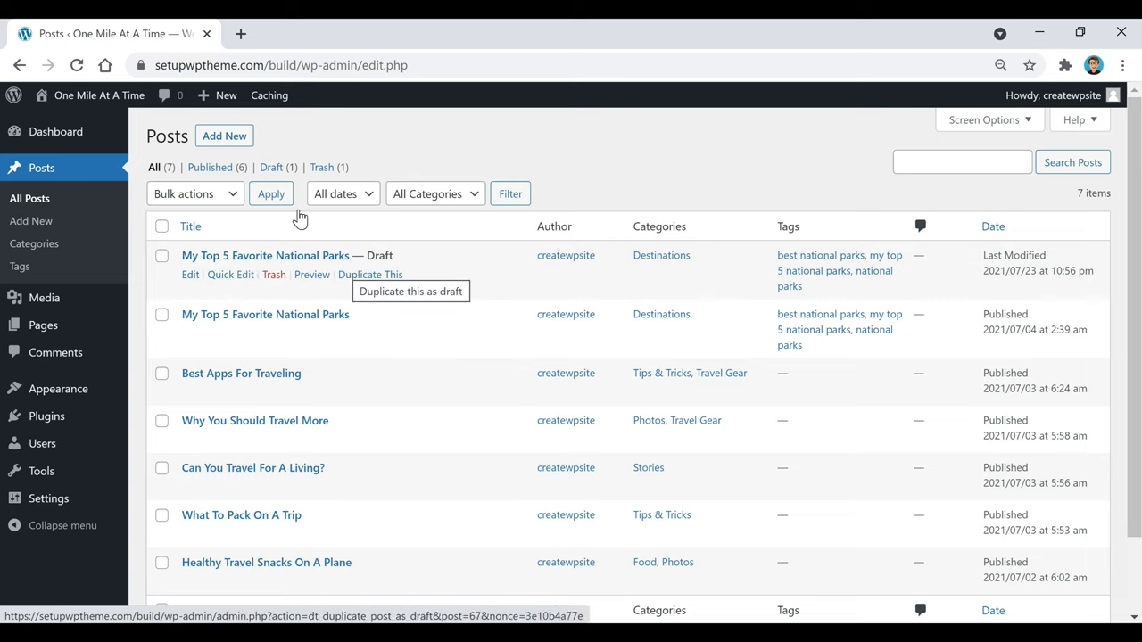
pyautogui.moveTo(57, 326)
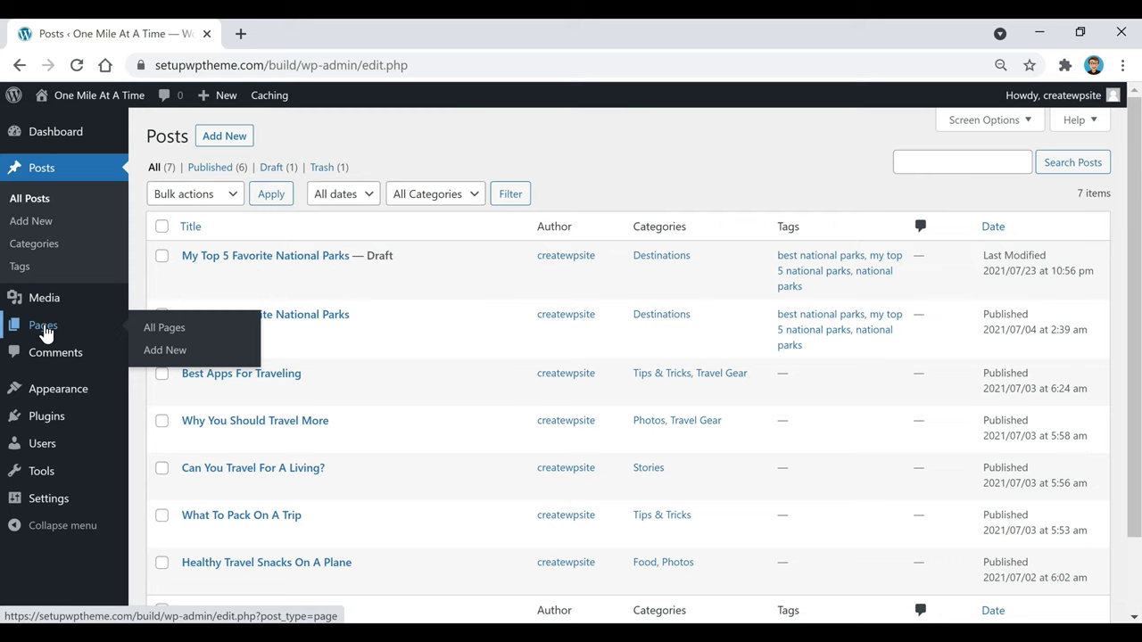
pyautogui.click(45, 328)
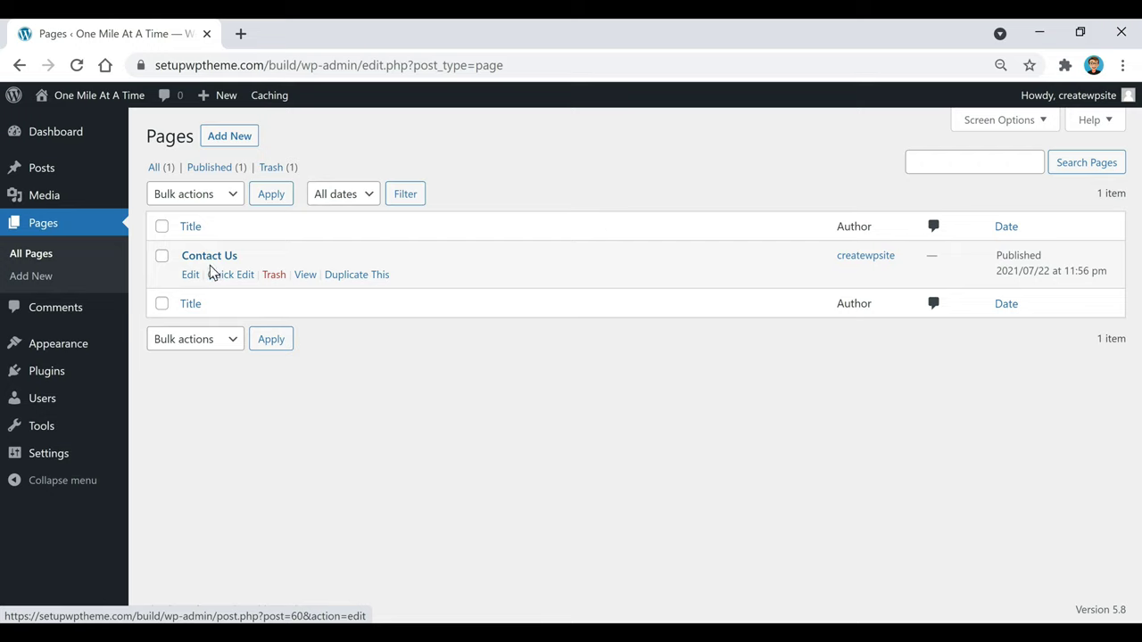
pyautogui.click(371, 276)
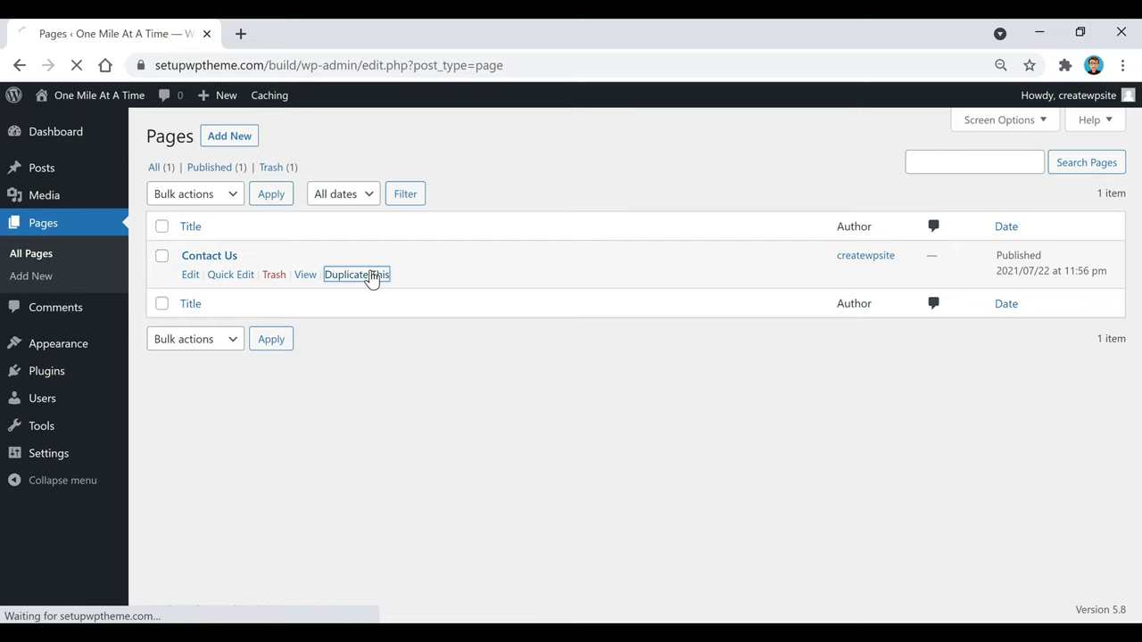